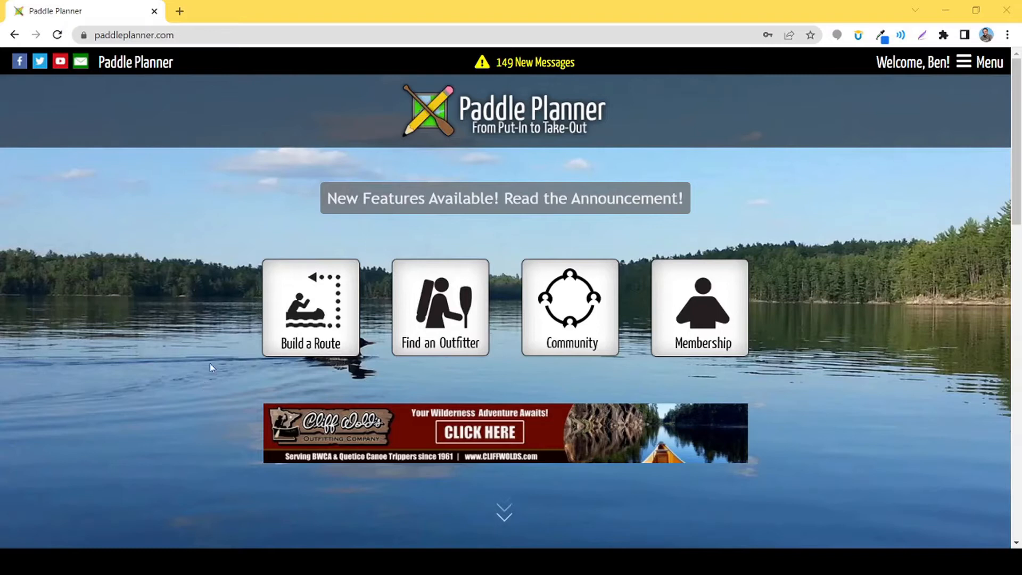
Step: Open the BWCA/Quetico/Voyageurs map for building a route and dismiss the welcome walkthrough
{"action": "left_click", "coordinate": [310, 322]}
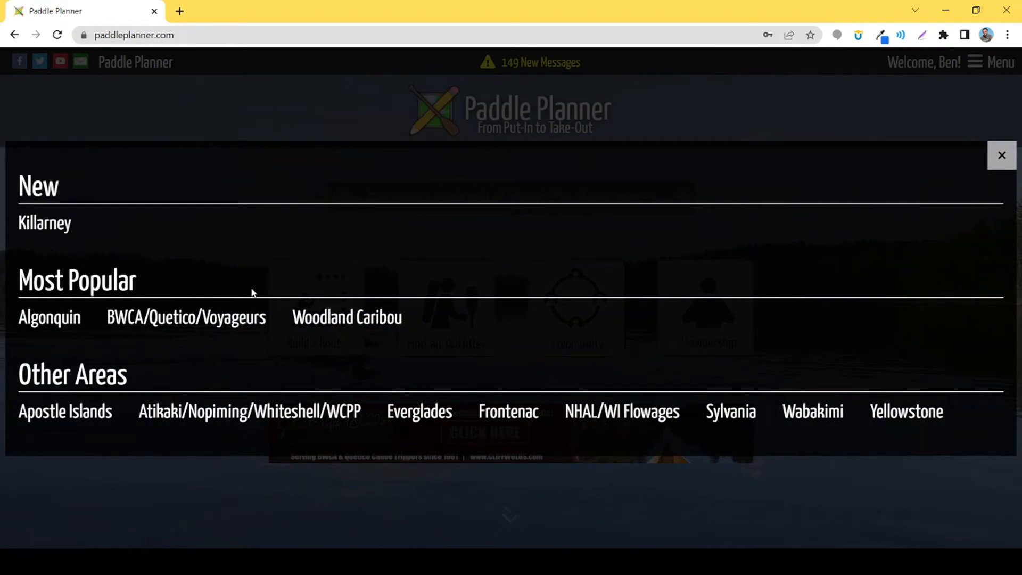
{"action": "left_click", "coordinate": [169, 319]}
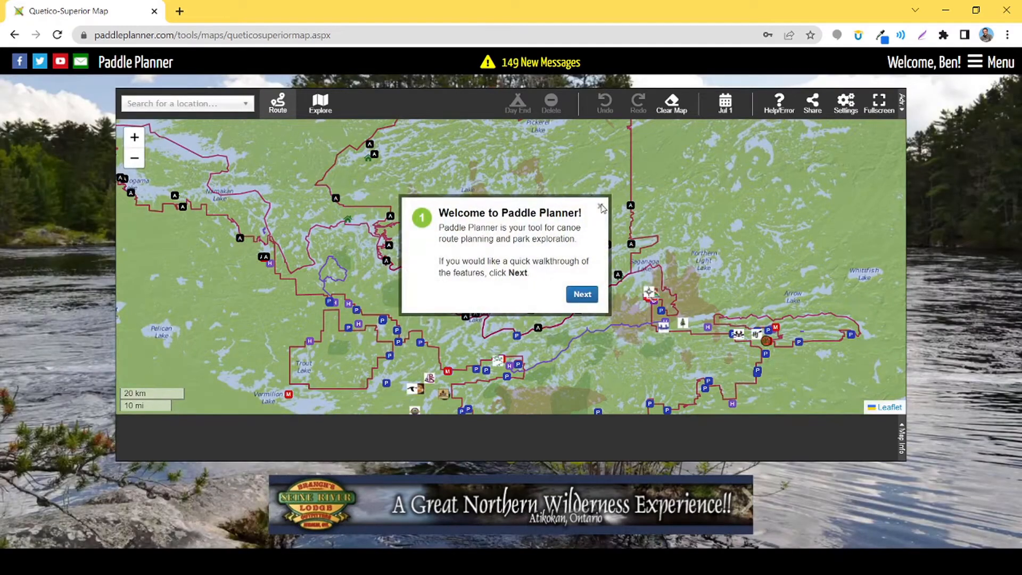
{"action": "left_click", "coordinate": [601, 206]}
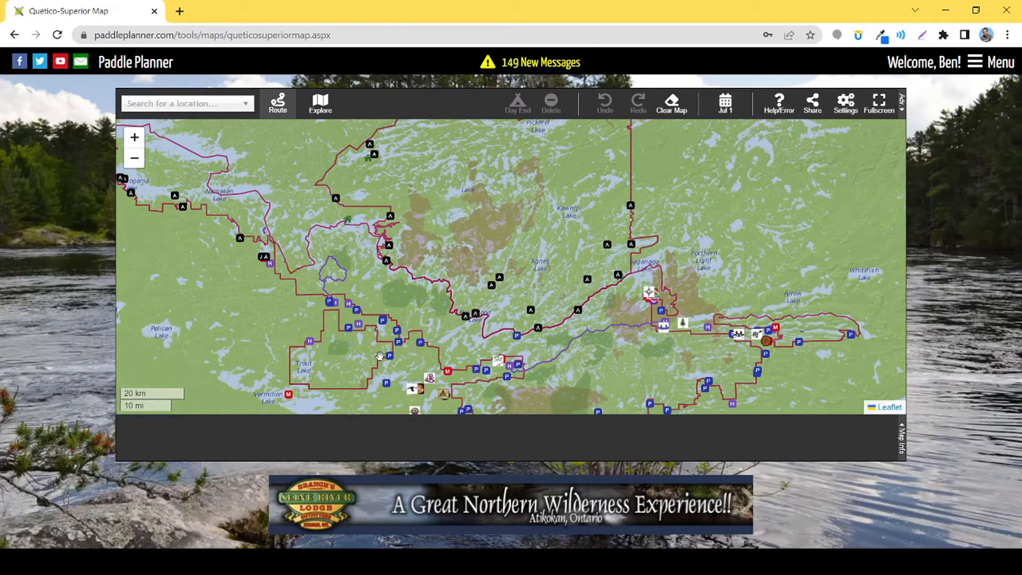
Step: Start the route at the entry point beside the parking area on Snowbank Lake's southwestern shore
{"action": "scroll", "coordinate": [529, 382], "scroll_direction": "up", "scroll_amount": 2}
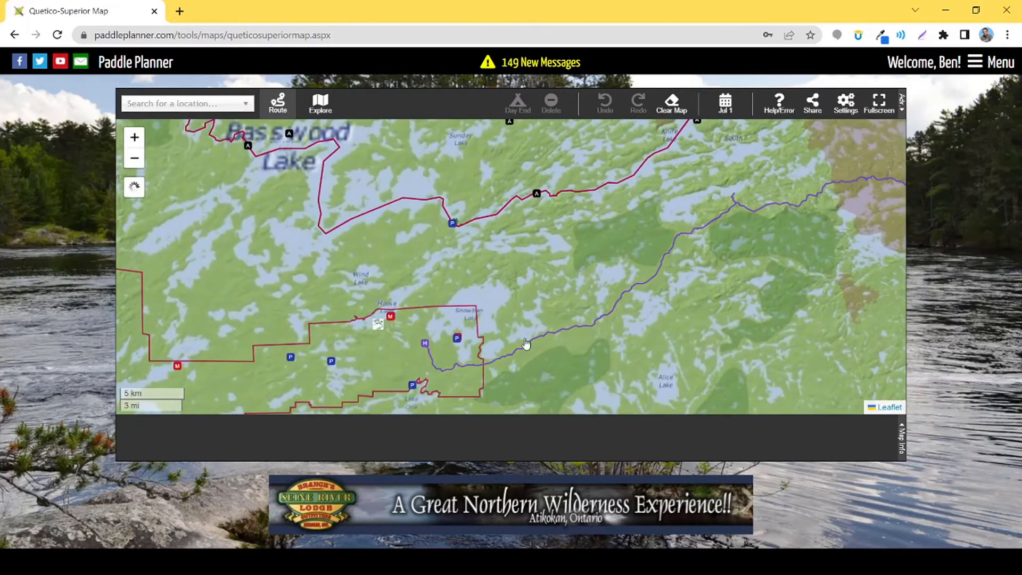
{"action": "scroll", "coordinate": [521, 338], "scroll_direction": "up", "scroll_amount": 1}
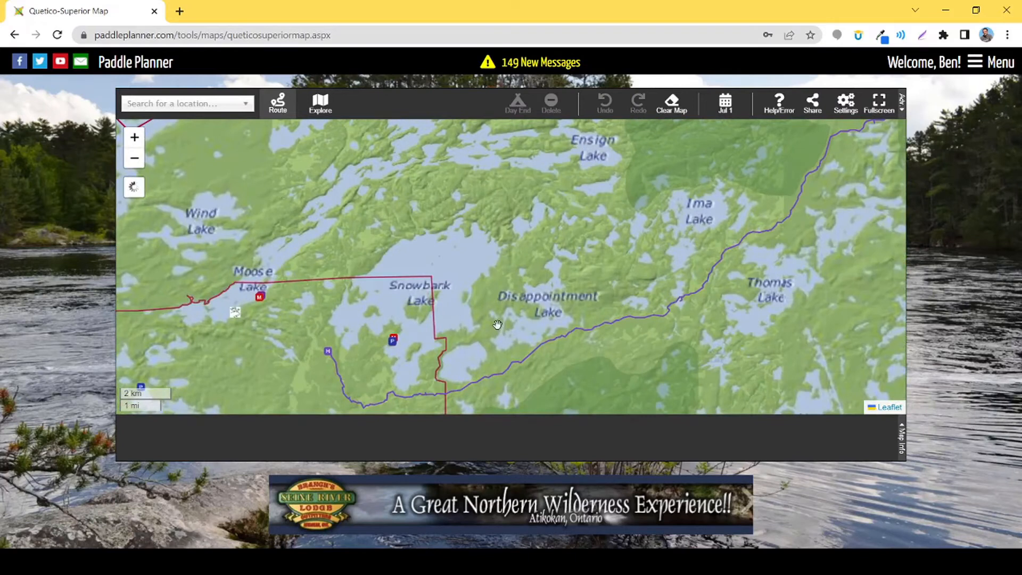
{"action": "left_click_drag", "start_coordinate": [492, 307], "coordinate": [486, 266]}
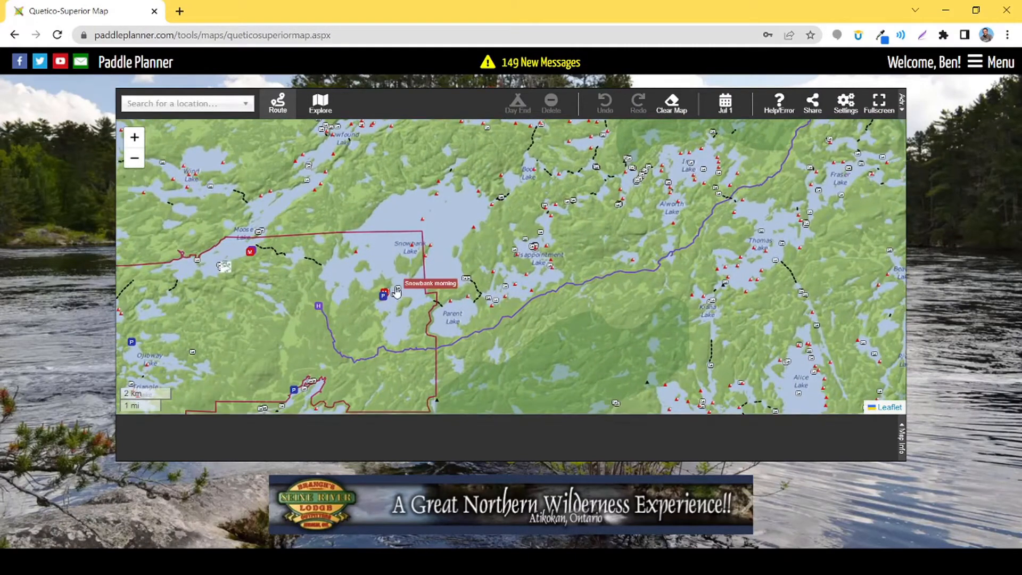
{"action": "scroll", "coordinate": [389, 294], "scroll_direction": "up", "scroll_amount": 1}
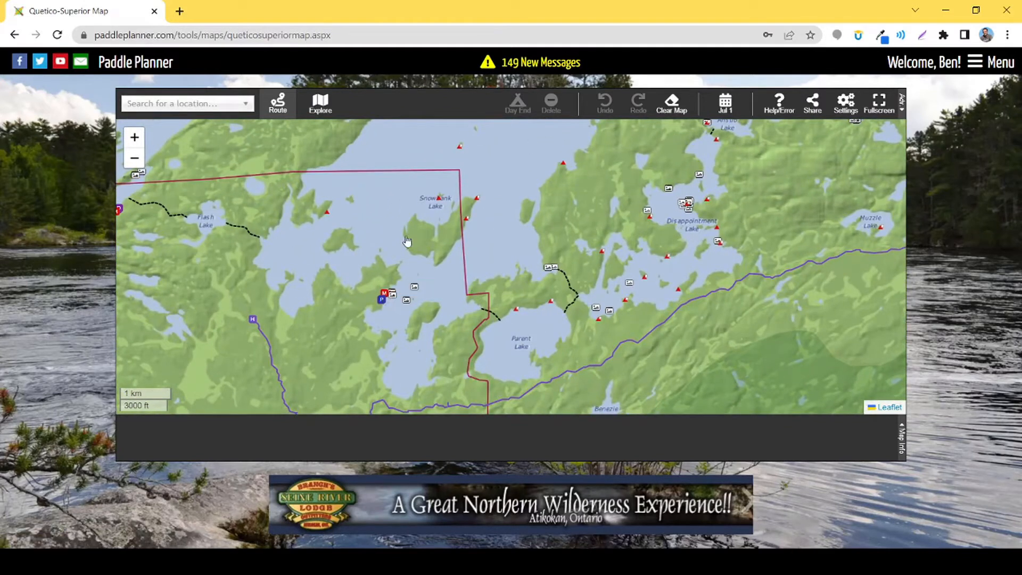
{"action": "left_click", "coordinate": [384, 293]}
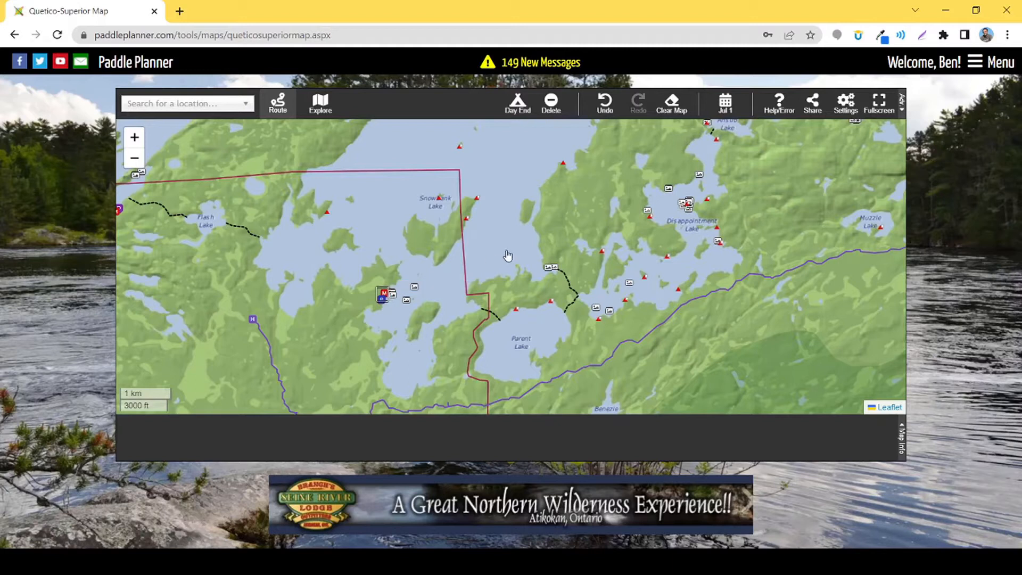
Step: Extend the route to the campsite at the northern end of Disappointment Lake, just below Ansub Lake
{"action": "left_click_drag", "start_coordinate": [621, 240], "coordinate": [404, 272]}
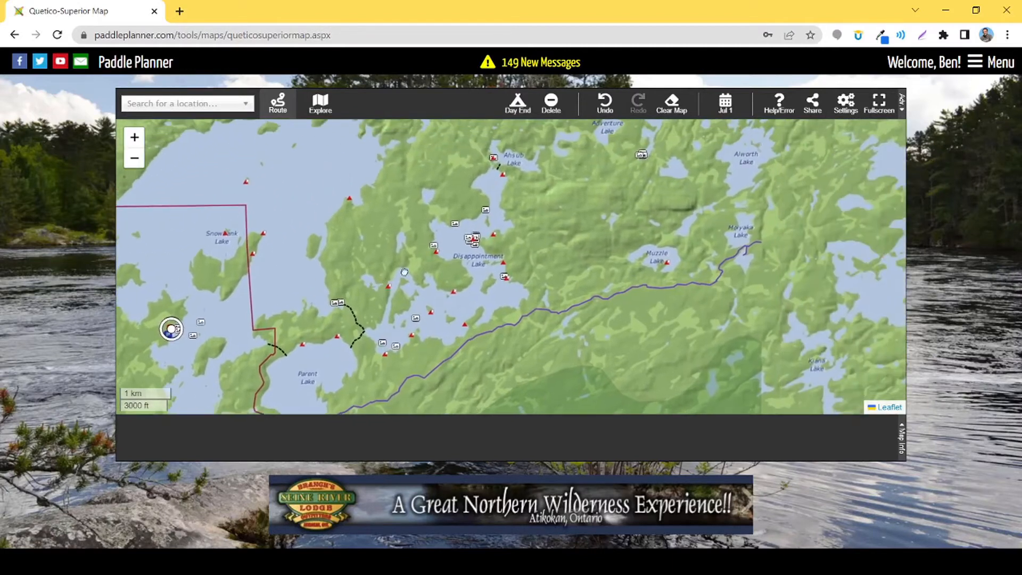
{"action": "left_click", "coordinate": [501, 177]}
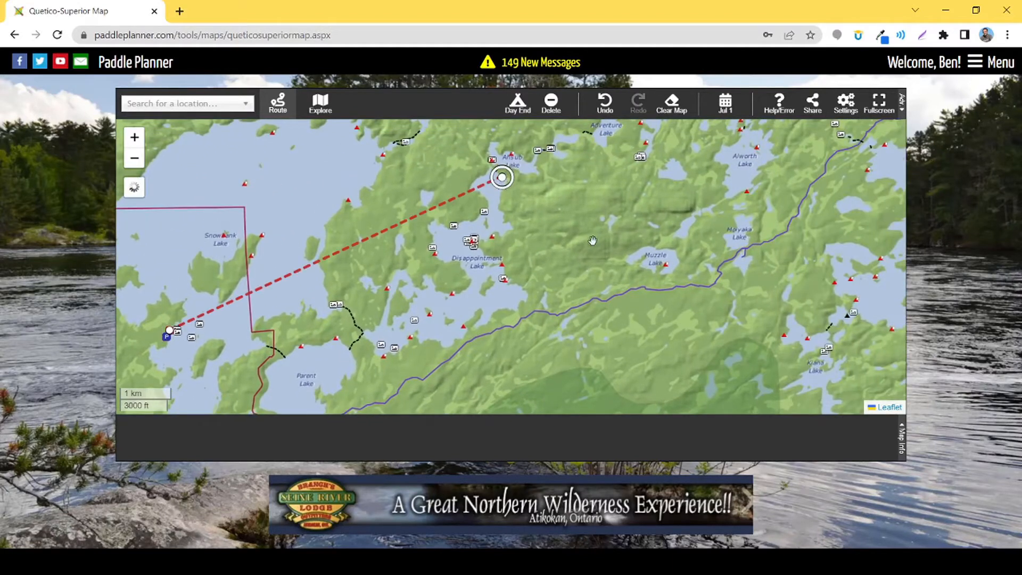
{"action": "left_click_drag", "start_coordinate": [573, 271], "coordinate": [721, 261]}
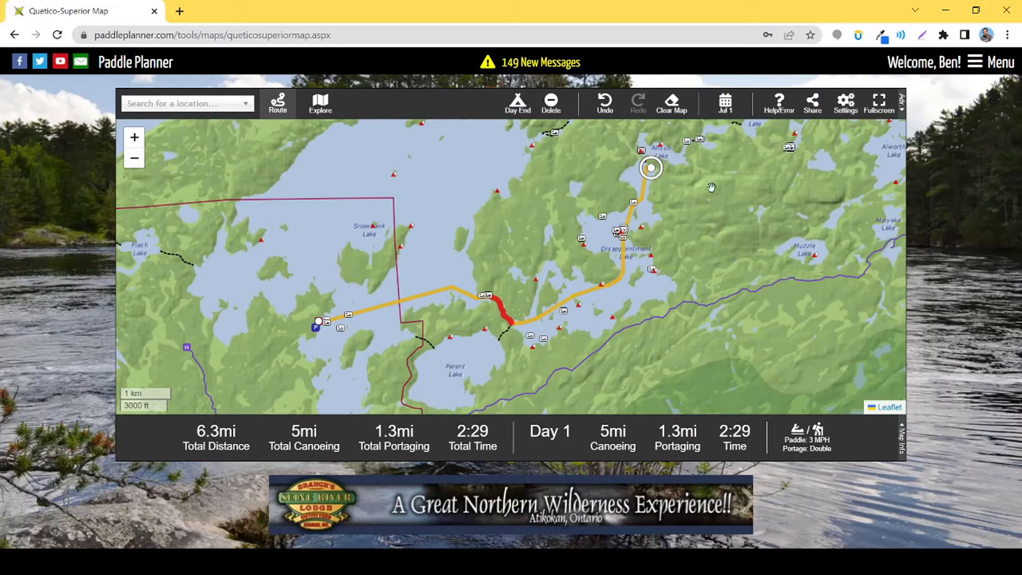
Step: Open the map's sharing options and copy the short URL
{"action": "left_click", "coordinate": [813, 104]}
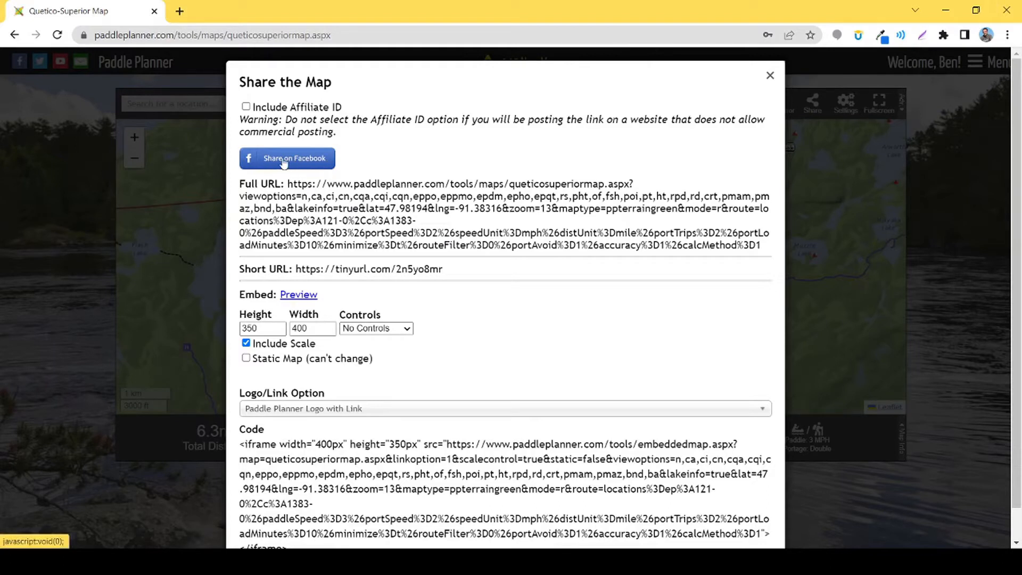
{"action": "left_click_drag", "start_coordinate": [289, 184], "coordinate": [765, 250]}
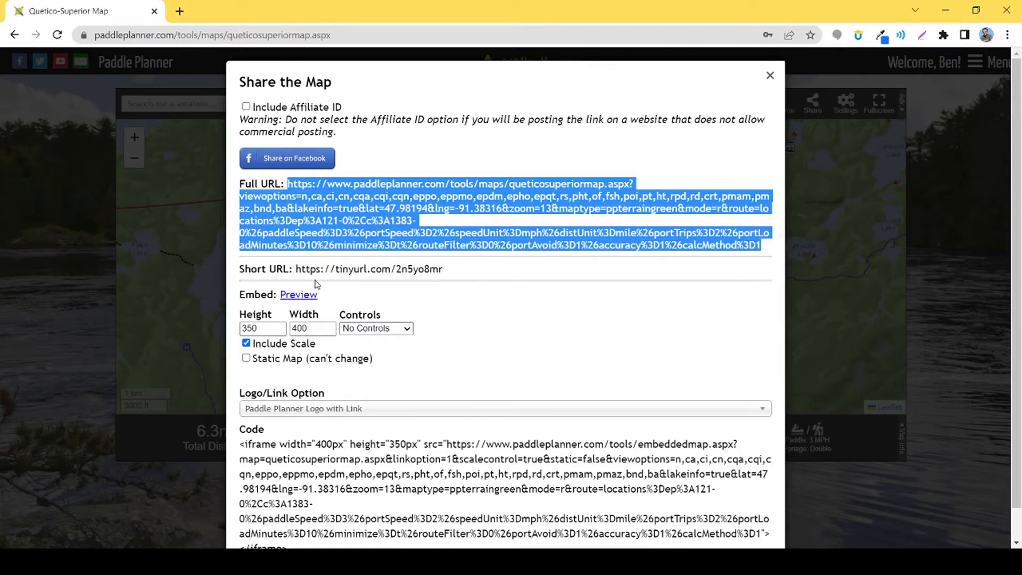
{"action": "left_click_drag", "start_coordinate": [297, 269], "coordinate": [451, 278]}
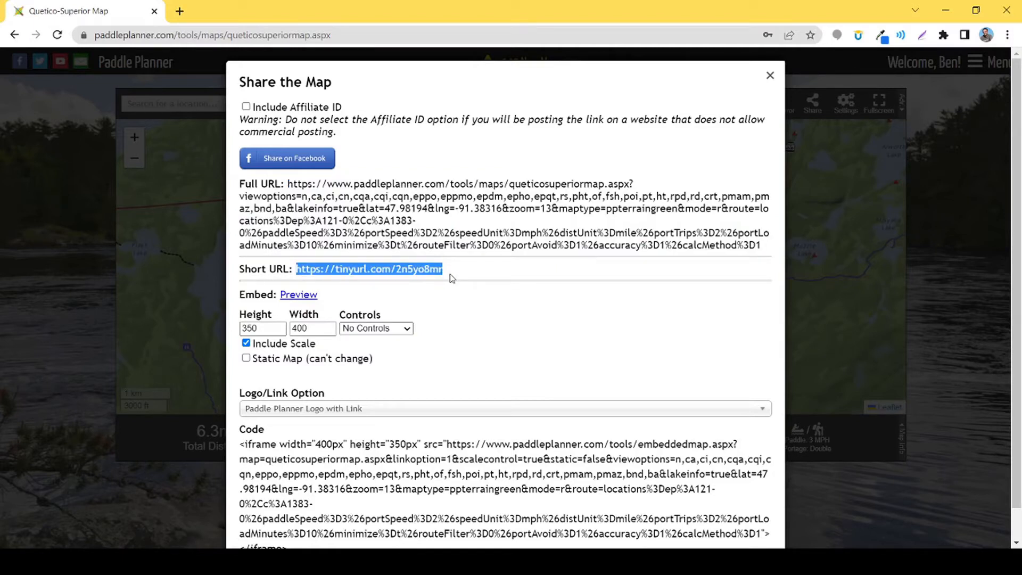
{"action": "right_click", "coordinate": [411, 269]}
{"action": "left_click", "coordinate": [429, 278]}
Step: Load the copied short link in a new browser tab to check the shared route
{"action": "left_click", "coordinate": [180, 12]}
{"action": "right_click", "coordinate": [208, 35]}
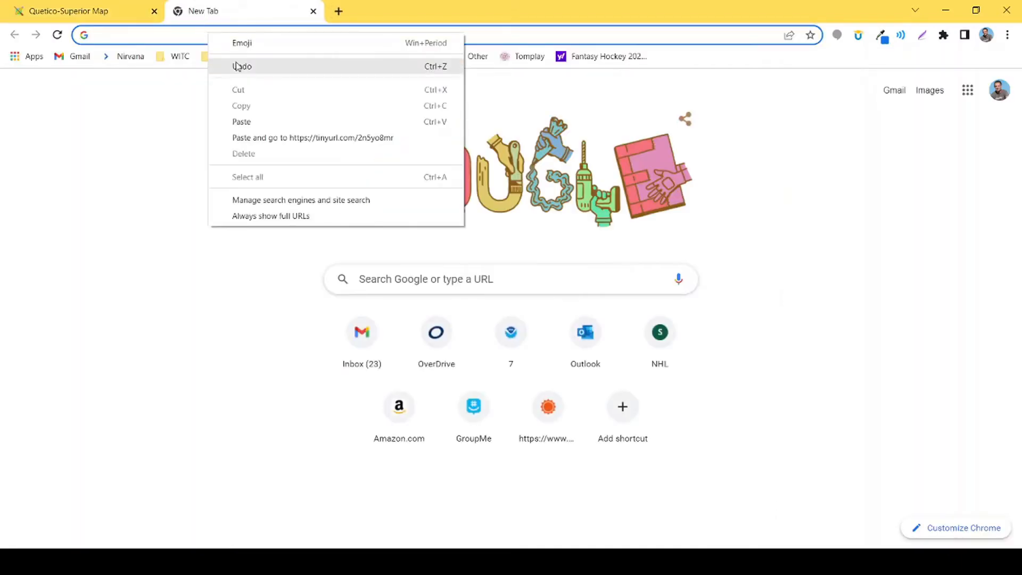
{"action": "left_click", "coordinate": [242, 122]}
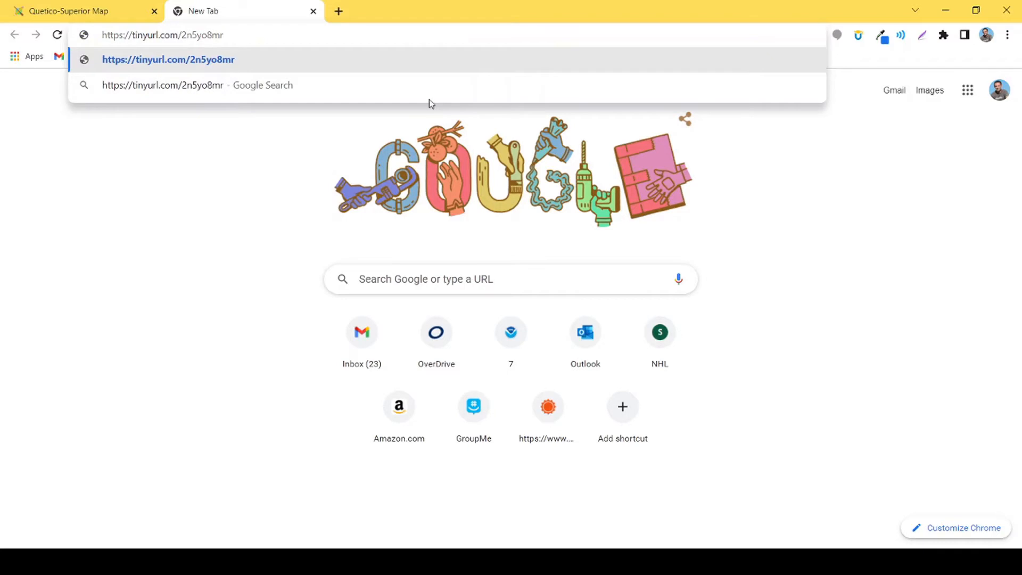
{"action": "key", "text": "Return"}
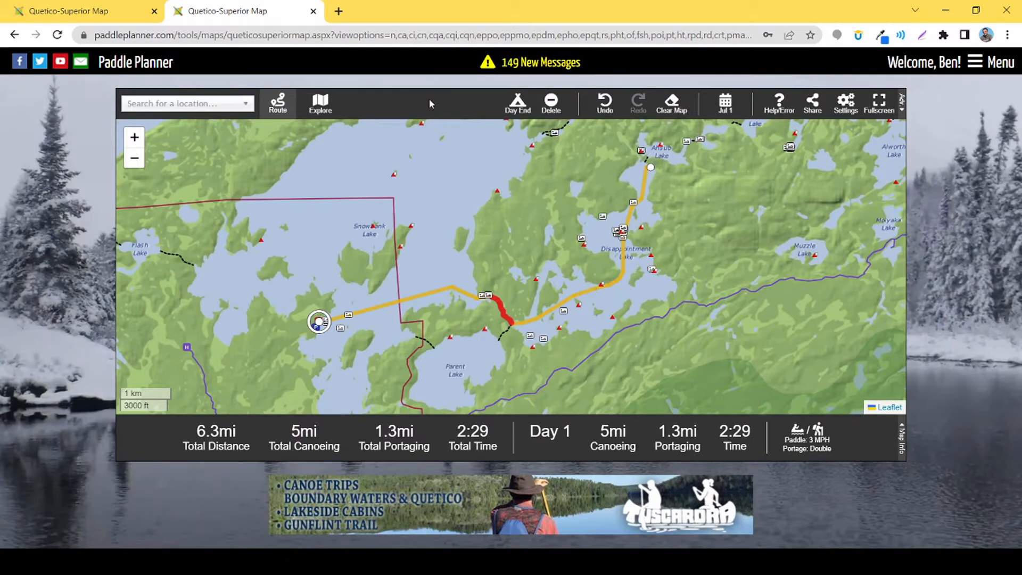
Step: Close the tab with the shared copy and dismiss the sharing dialog on the original map
{"action": "left_click", "coordinate": [85, 16]}
{"action": "left_click", "coordinate": [313, 11]}
{"action": "left_click", "coordinate": [106, 278]}
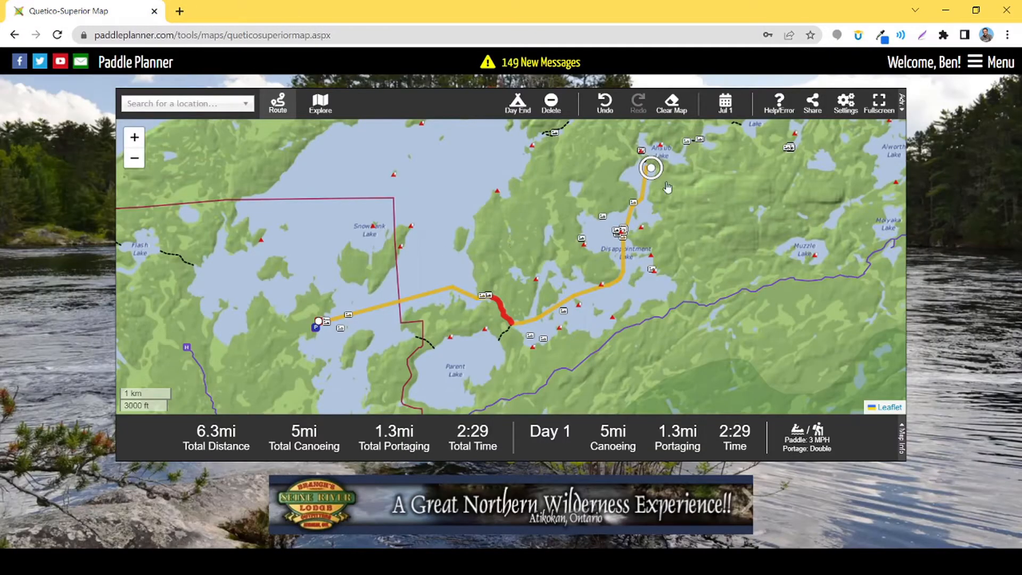
Step: Hide the Photos, Day Use Motor and Overnight Hiking icons in the map settings
{"action": "left_click", "coordinate": [847, 109]}
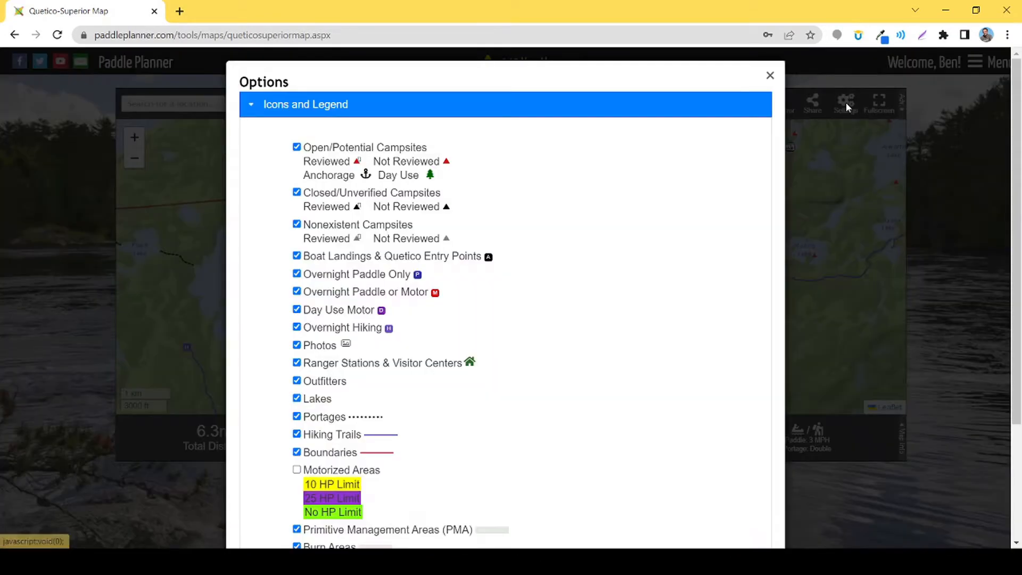
{"action": "left_click", "coordinate": [296, 346]}
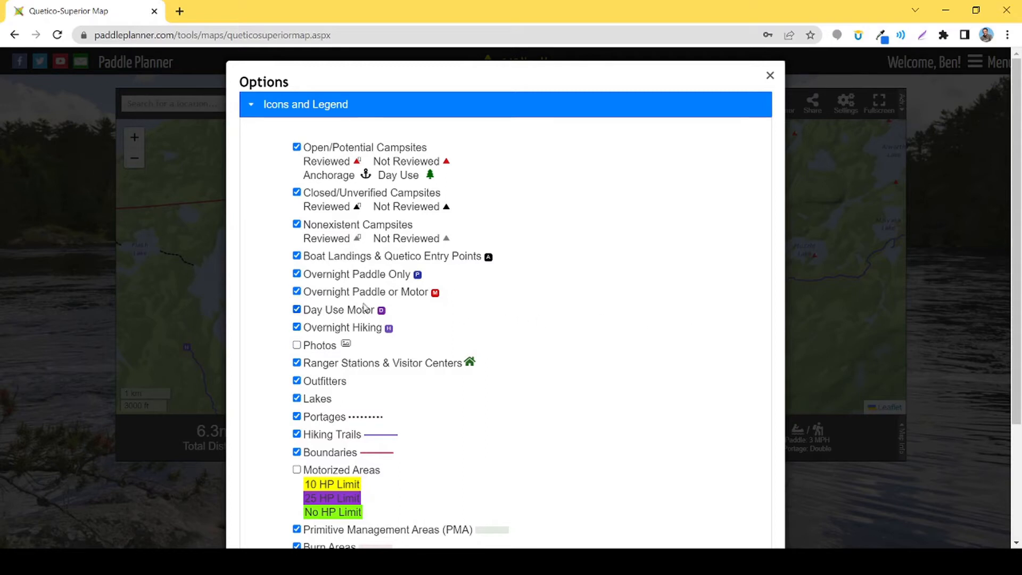
{"action": "left_click", "coordinate": [296, 309]}
{"action": "left_click", "coordinate": [297, 328]}
{"action": "left_click", "coordinate": [862, 341]}
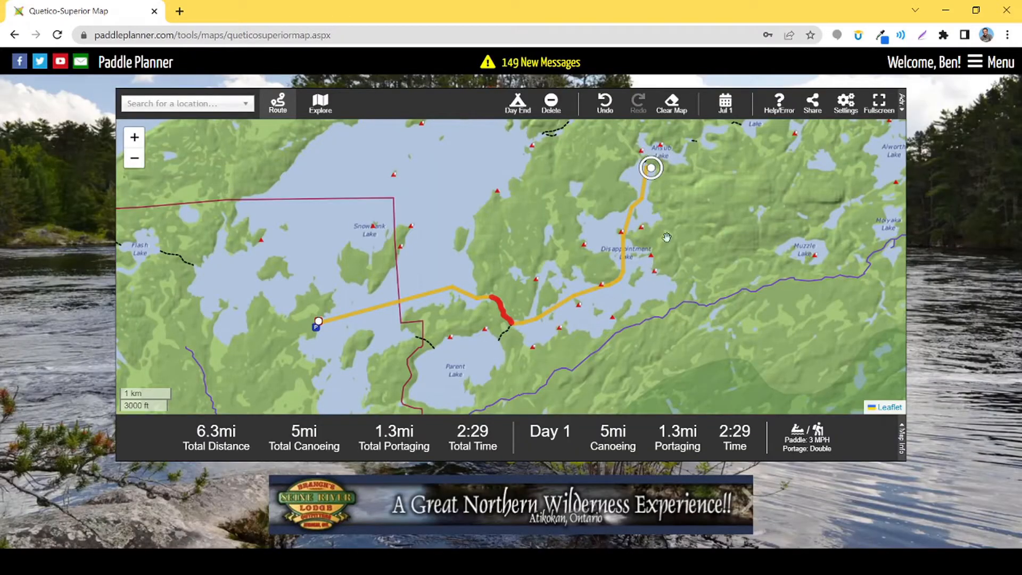
Step: Copy the short URL for the map with the reduced icons and load it in a new browser tab
{"action": "left_click", "coordinate": [813, 106]}
{"action": "left_click_drag", "start_coordinate": [296, 269], "coordinate": [441, 273]}
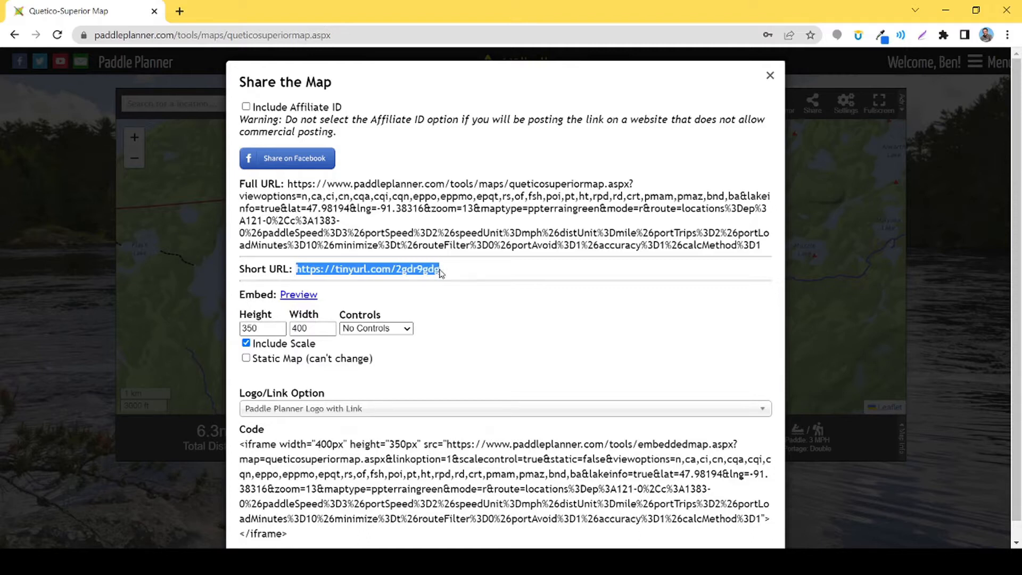
{"action": "left_click", "coordinate": [180, 11]}
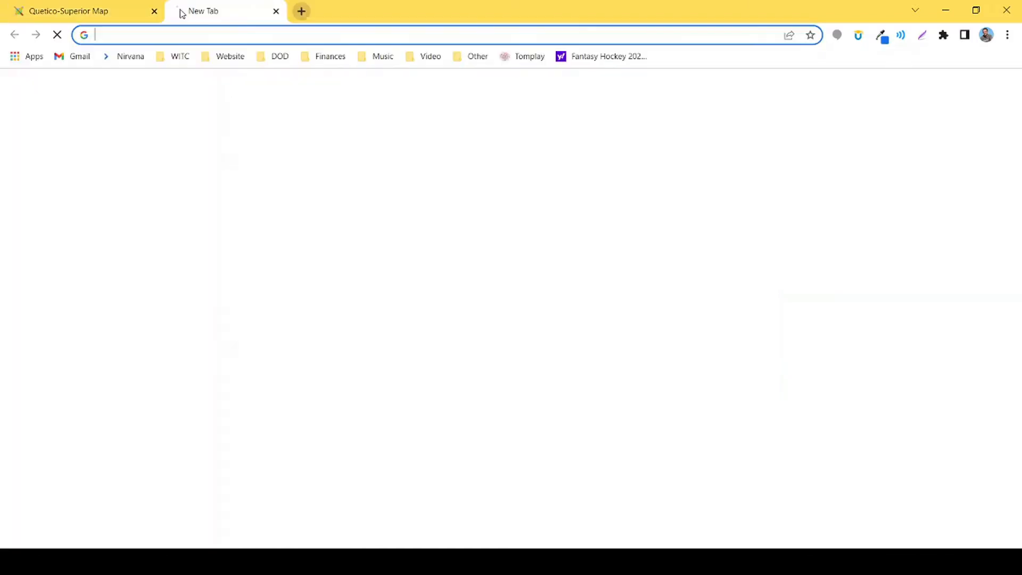
{"action": "key", "text": "ctrl+v"}
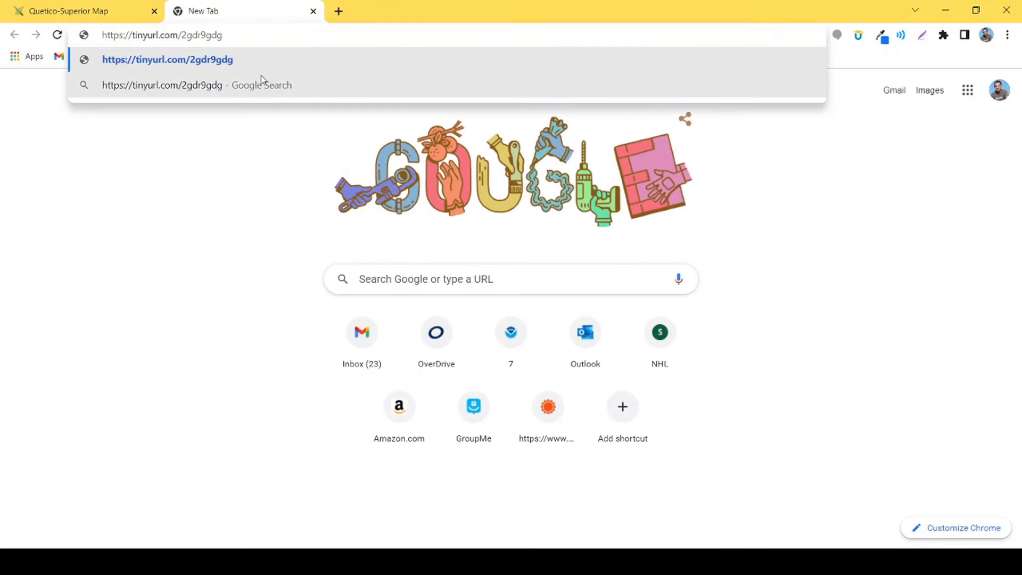
{"action": "key", "text": "Return"}
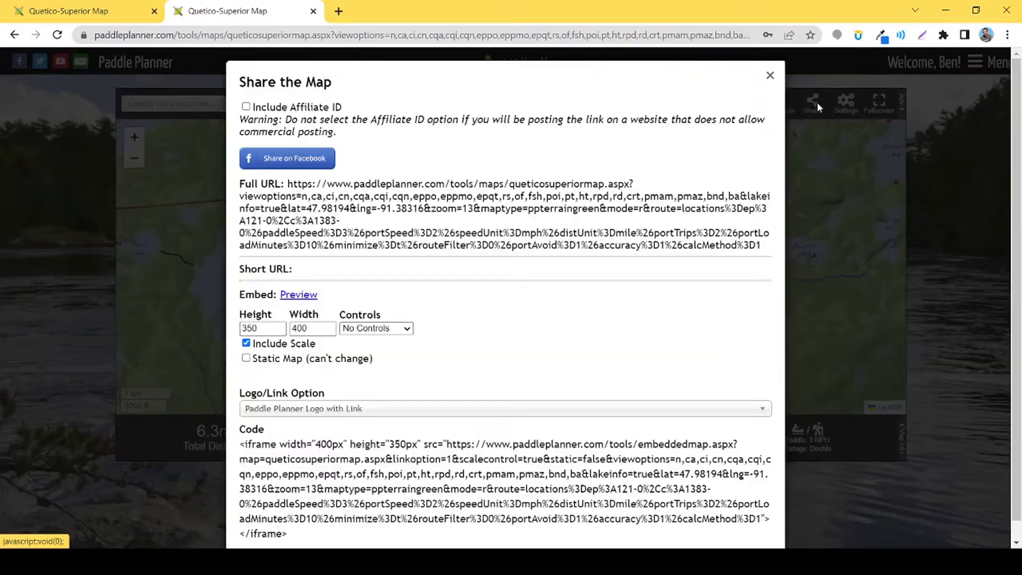
Step: Review the embed options in the map's sharing dialog, preview the embedded map, and close the preview and dialog
{"action": "left_click", "coordinate": [814, 105]}
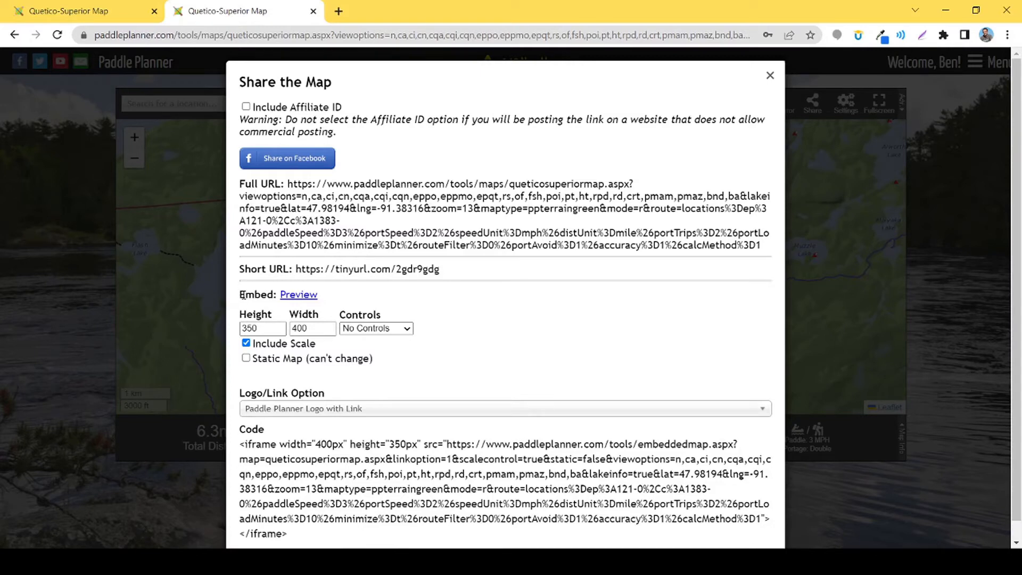
{"action": "left_click_drag", "start_coordinate": [241, 296], "coordinate": [273, 297]}
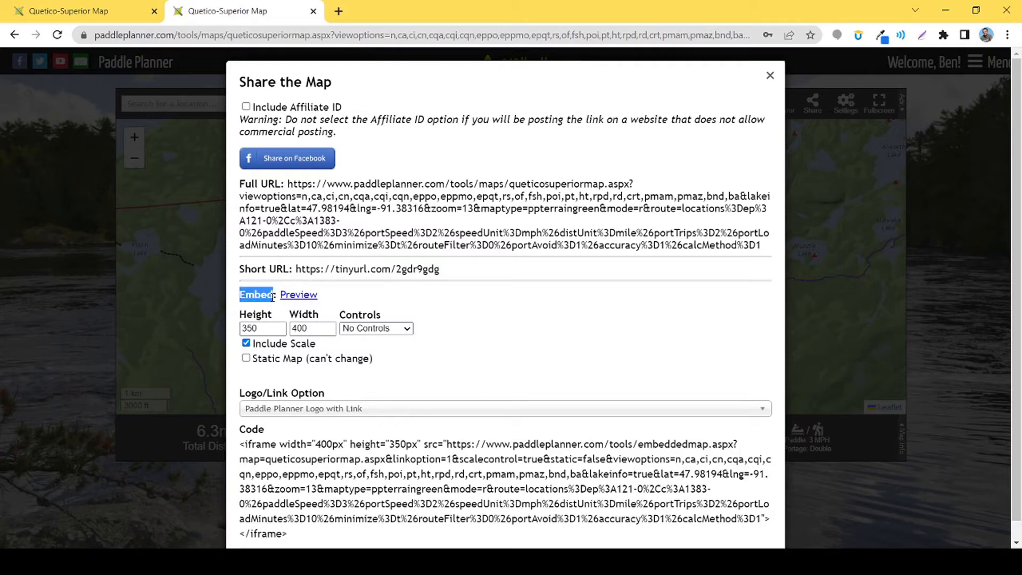
{"action": "left_click", "coordinate": [471, 378]}
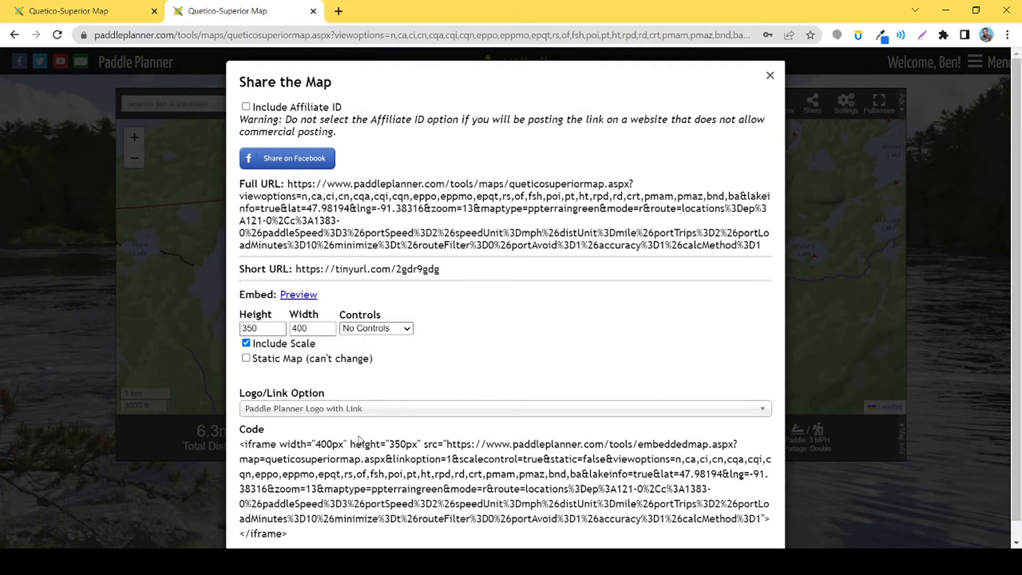
{"action": "scroll", "coordinate": [357, 416], "scroll_direction": "down", "scroll_amount": 1}
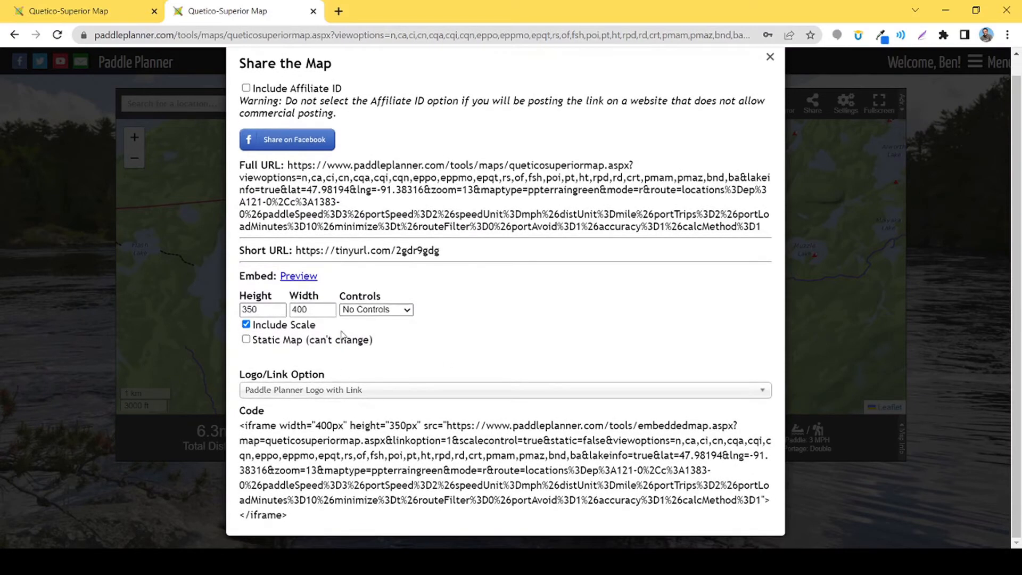
{"action": "left_click", "coordinate": [309, 276]}
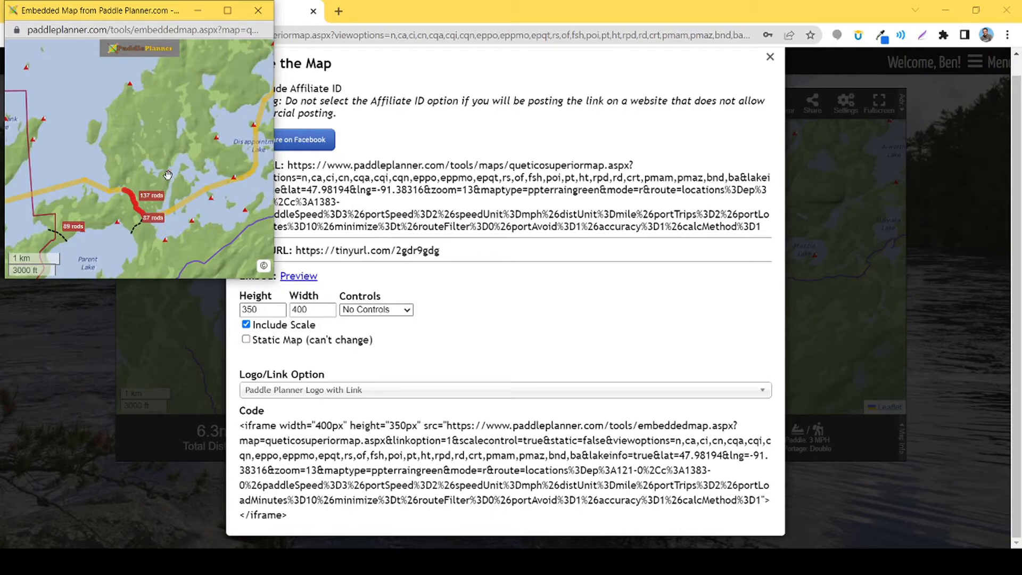
{"action": "left_click", "coordinate": [258, 10]}
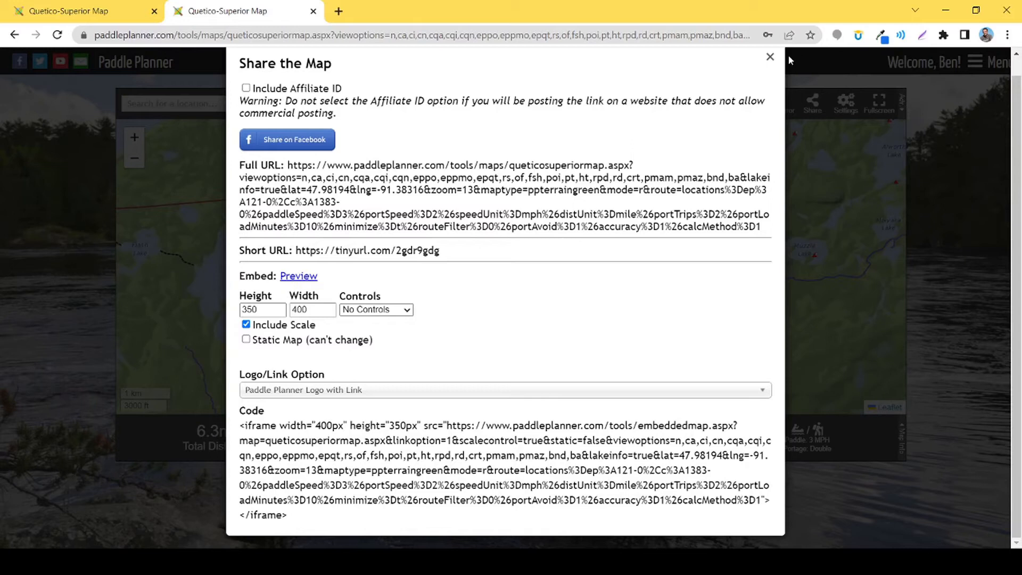
{"action": "left_click", "coordinate": [770, 57]}
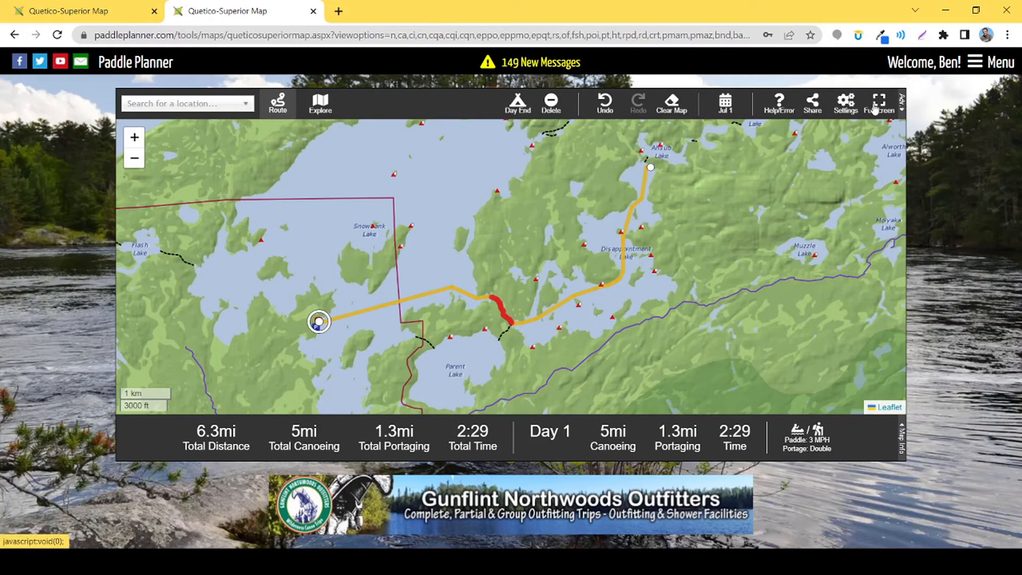
Step: Save the current route under the name "Test Route" and dismiss the save status message
{"action": "left_click", "coordinate": [902, 106]}
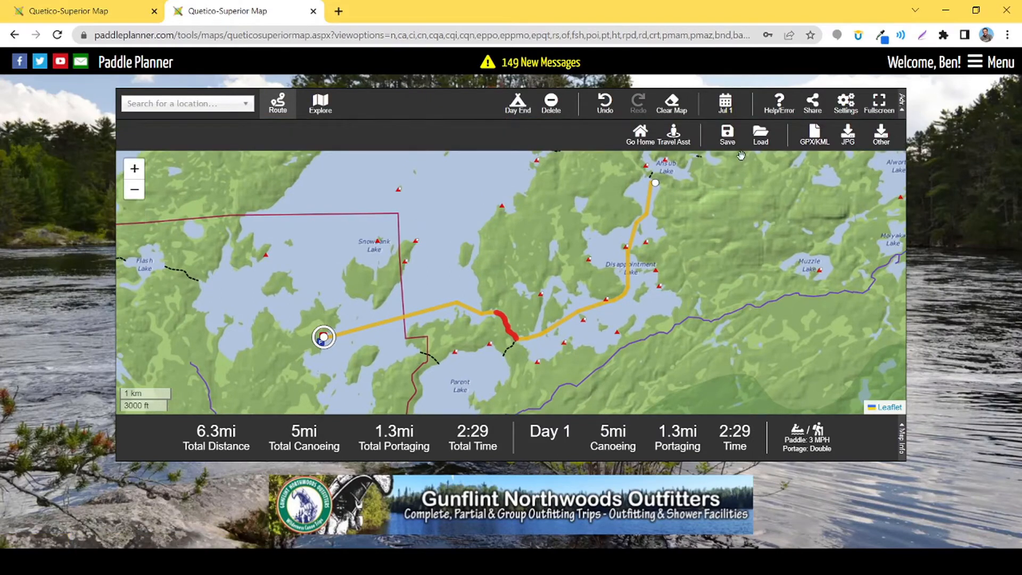
{"action": "left_click", "coordinate": [727, 138]}
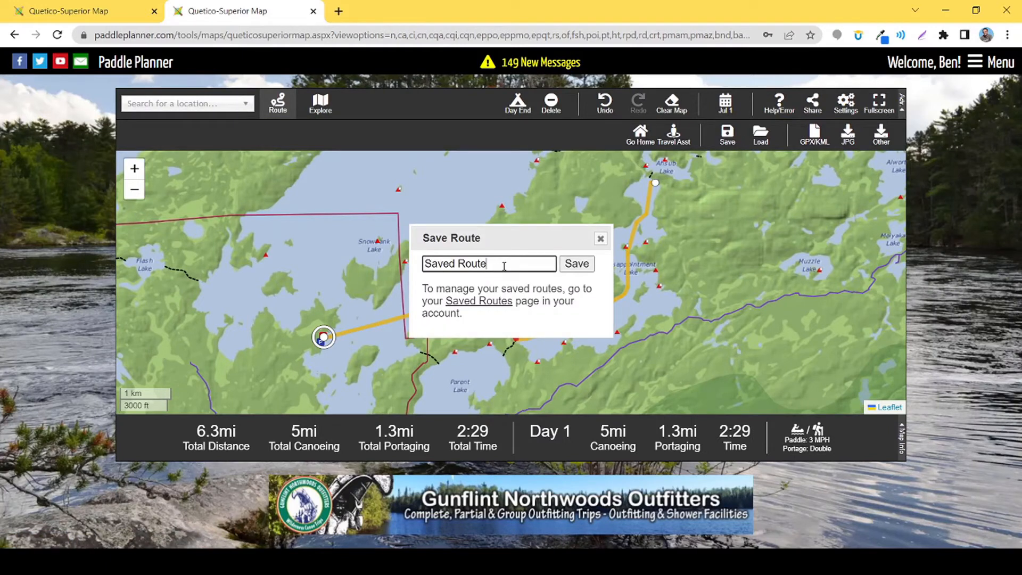
{"action": "left_click_drag", "start_coordinate": [501, 265], "coordinate": [336, 254]}
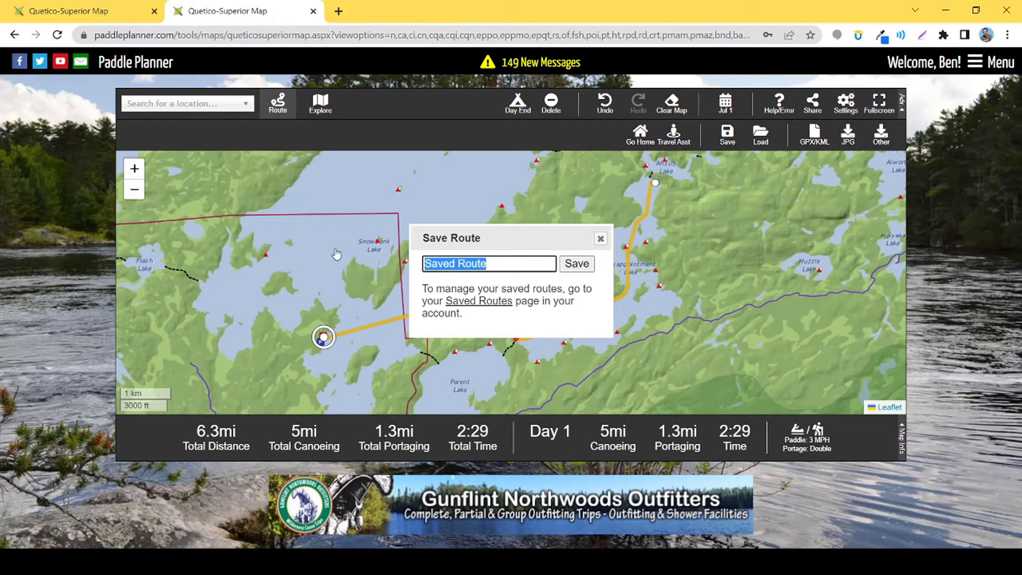
{"action": "type", "text": "Test Route"}
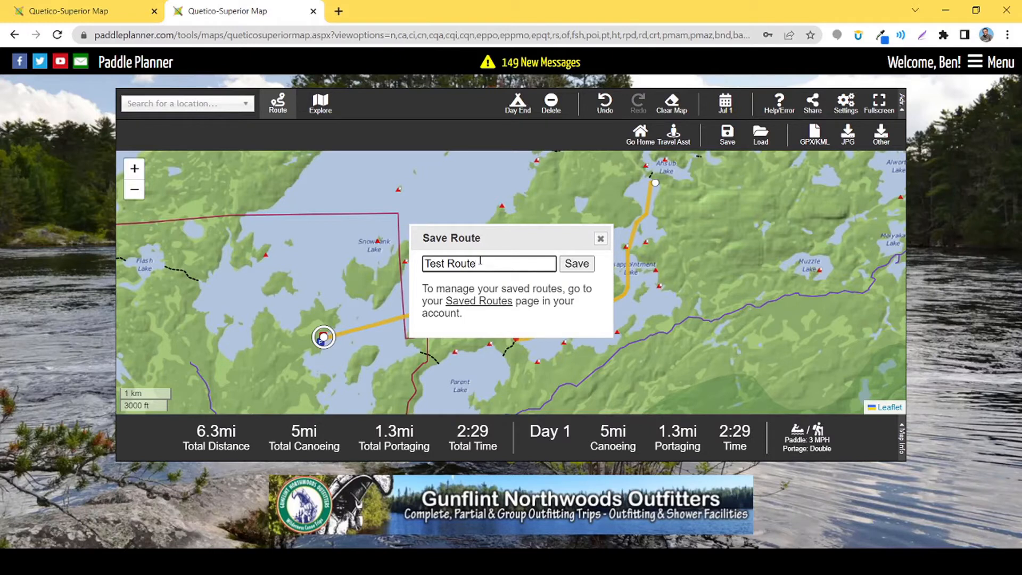
{"action": "left_click", "coordinate": [583, 265]}
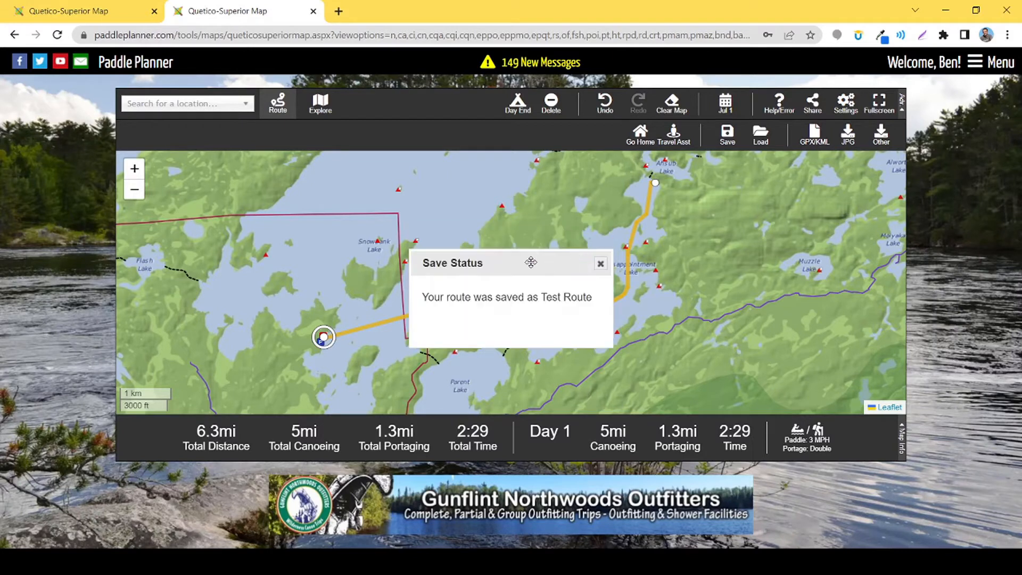
{"action": "left_click", "coordinate": [601, 263]}
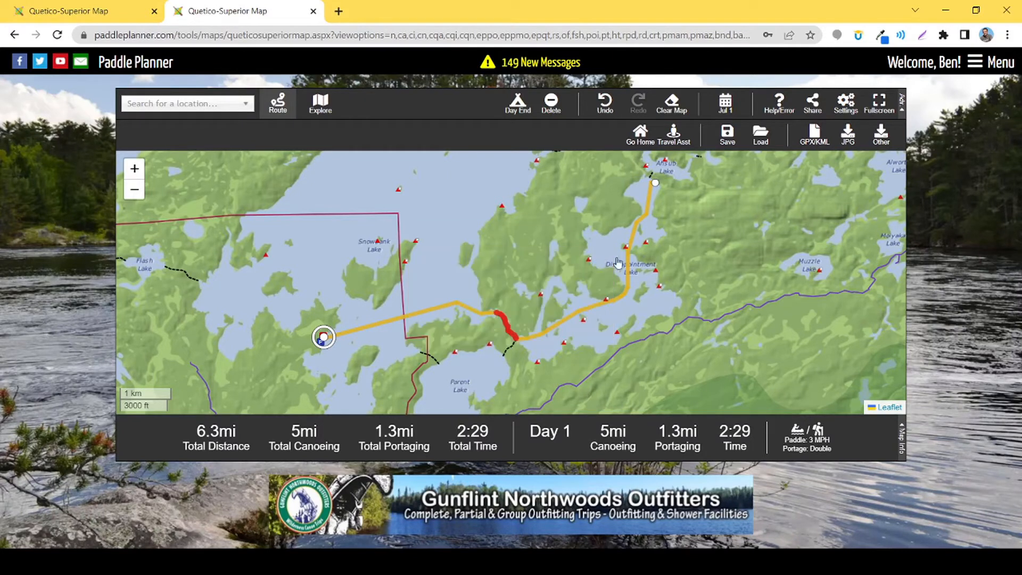
Step: Clear the map and load the saved Test Route together with its settings
{"action": "left_click", "coordinate": [671, 103]}
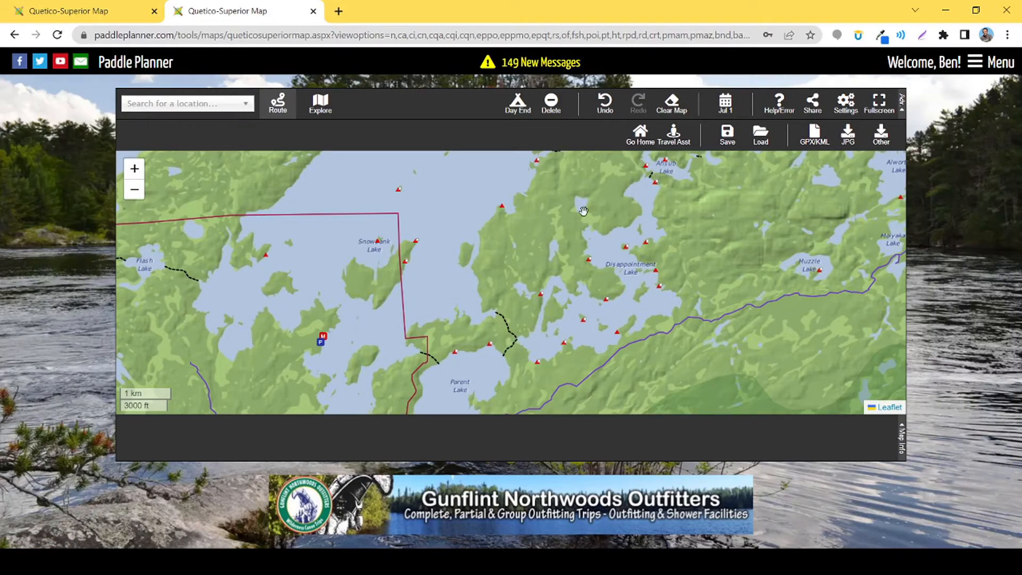
{"action": "scroll", "coordinate": [610, 302], "scroll_direction": "down", "scroll_amount": 1}
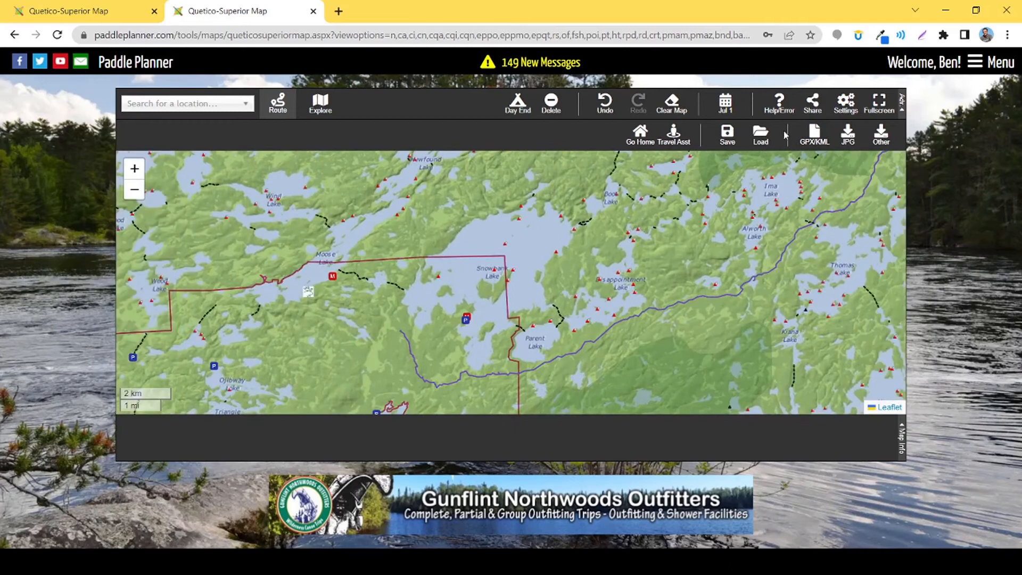
{"action": "left_click", "coordinate": [761, 137]}
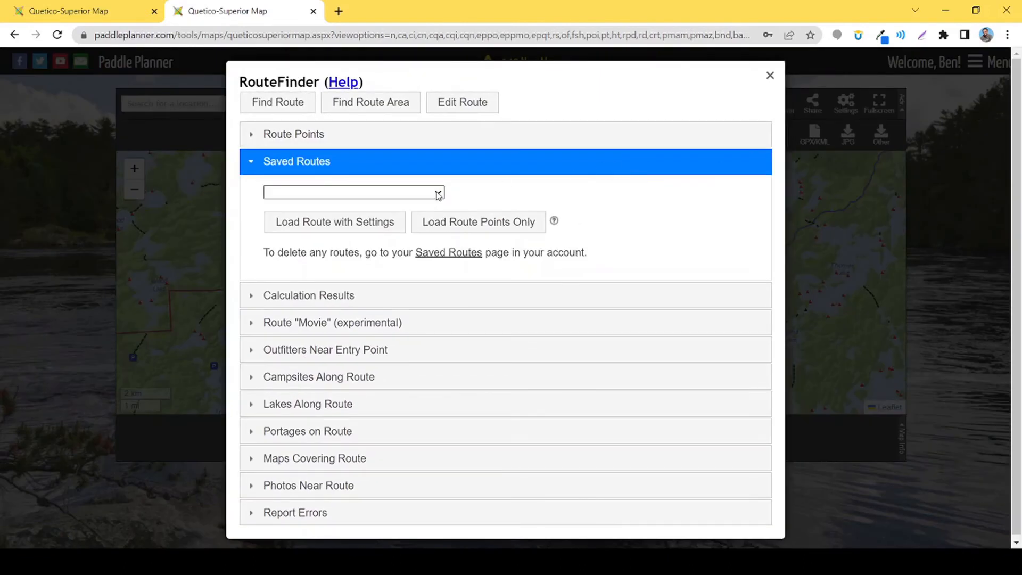
{"action": "left_click", "coordinate": [440, 194]}
{"action": "scroll", "coordinate": [384, 287], "scroll_direction": "down", "scroll_amount": 6}
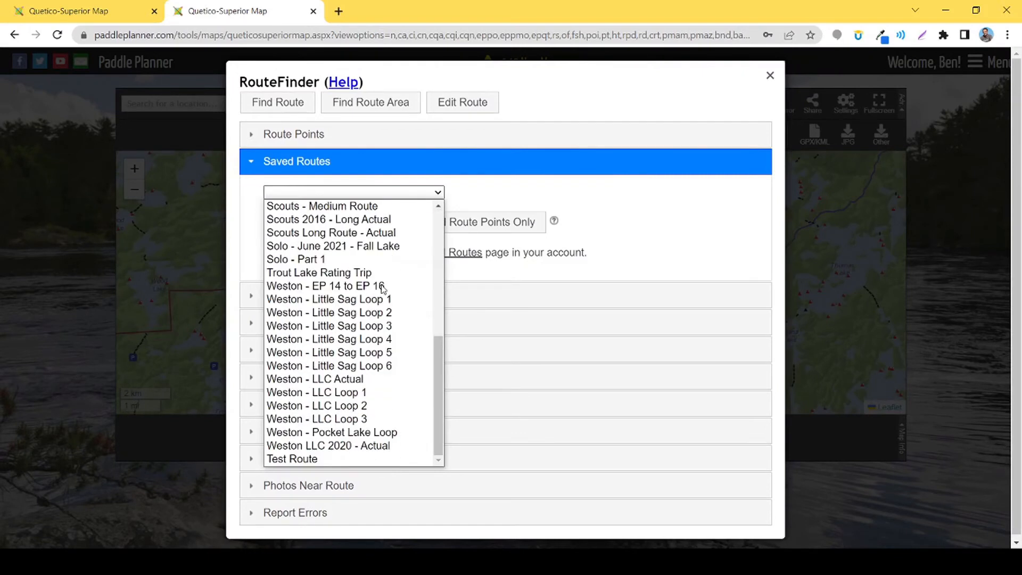
{"action": "left_click", "coordinate": [321, 460]}
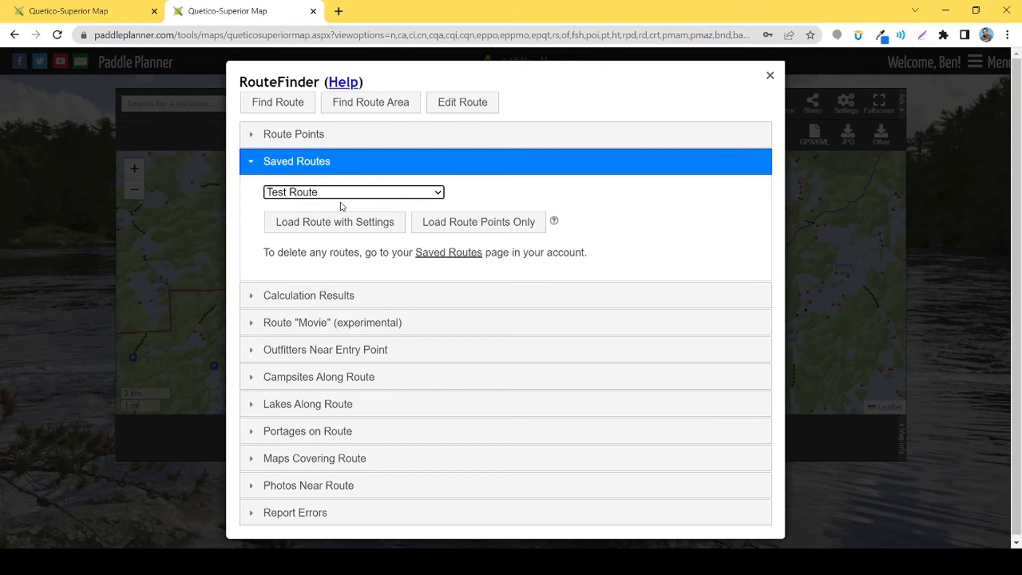
{"action": "left_click", "coordinate": [334, 224]}
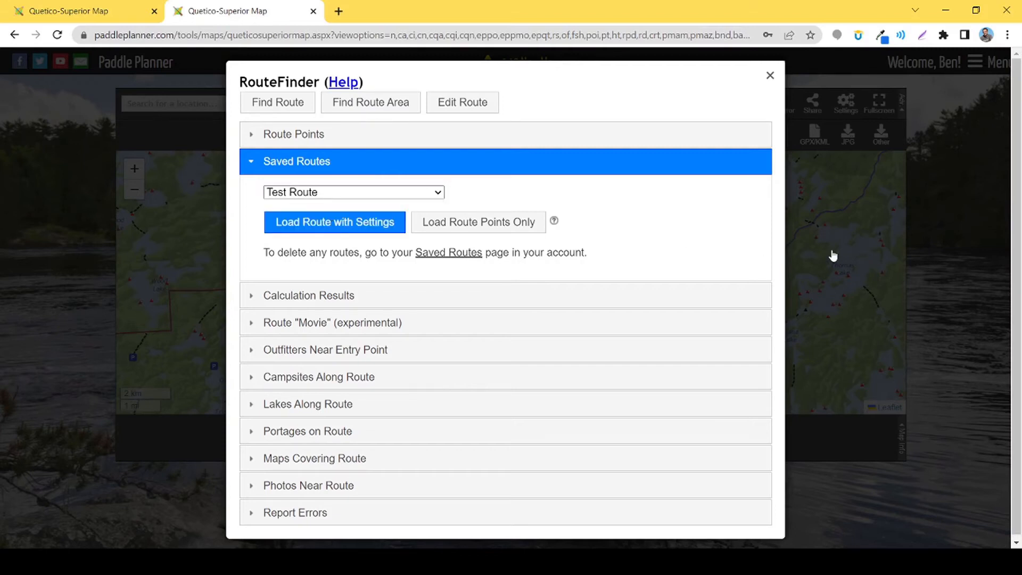
{"action": "left_click", "coordinate": [931, 273]}
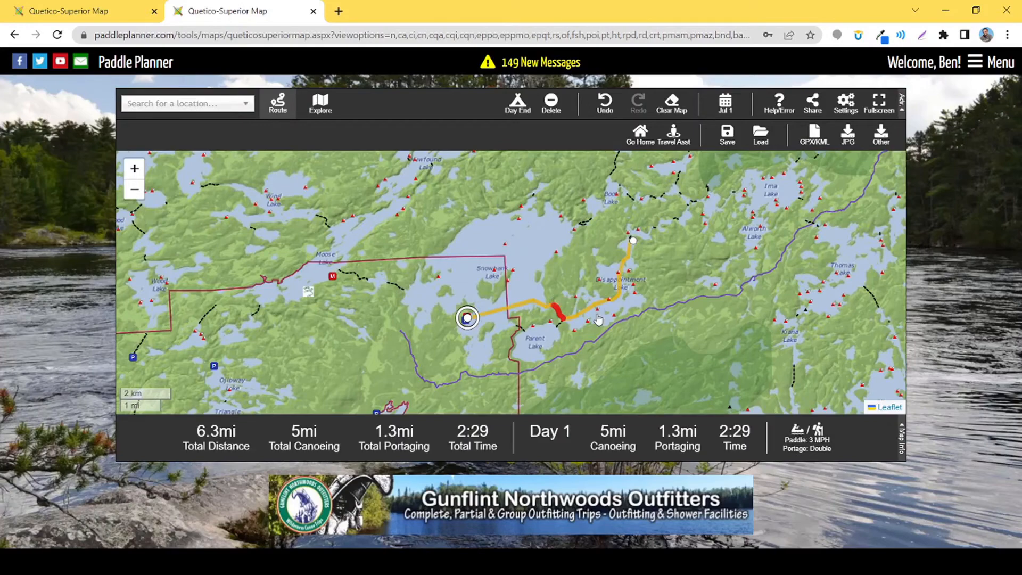
{"action": "scroll", "coordinate": [559, 309], "scroll_direction": "up", "scroll_amount": 1}
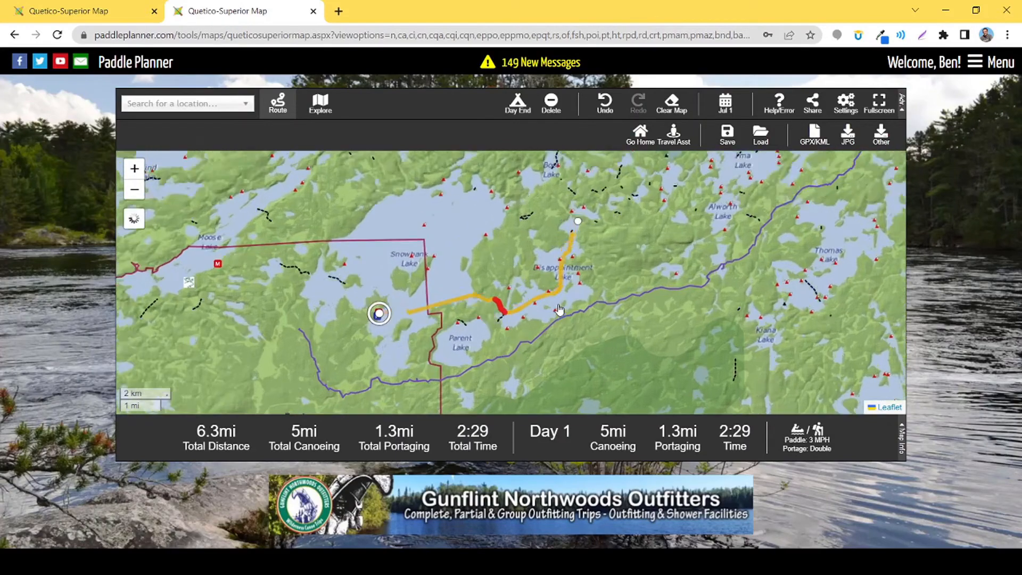
{"action": "left_click_drag", "start_coordinate": [649, 237], "coordinate": [652, 273]}
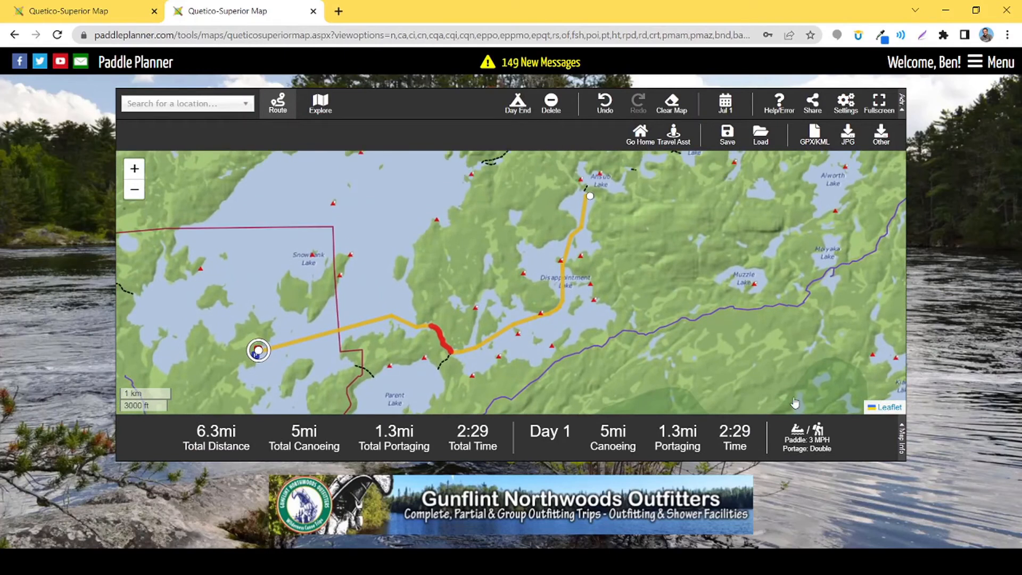
Step: Clear the map and build a new route from the Moose Lake entry point to a campsite east of Newfound Lake
{"action": "left_click", "coordinate": [675, 107]}
{"action": "left_click_drag", "start_coordinate": [478, 219], "coordinate": [714, 235]}
{"action": "scroll", "coordinate": [714, 237], "scroll_direction": "down", "scroll_amount": 1}
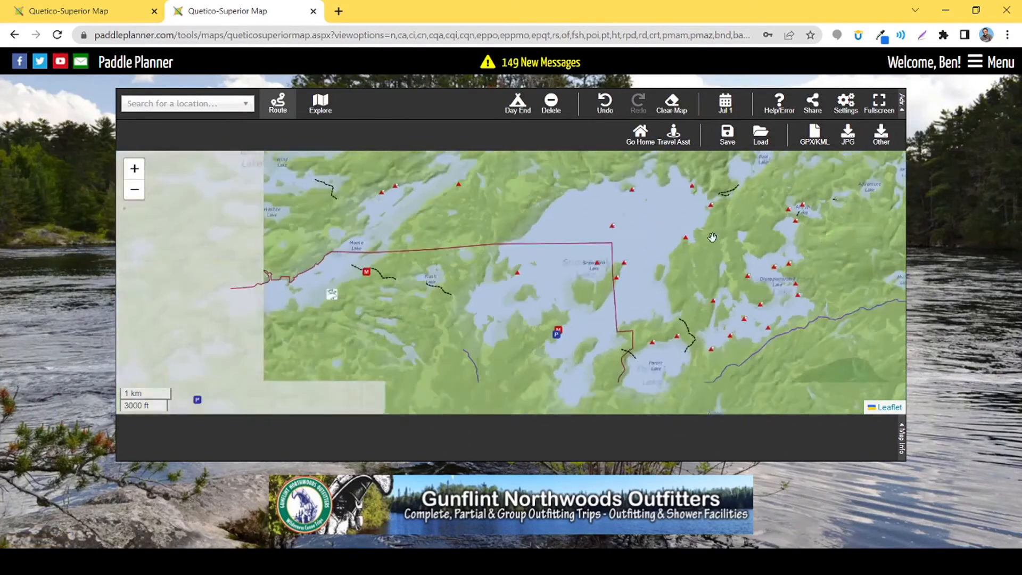
{"action": "left_click", "coordinate": [471, 264]}
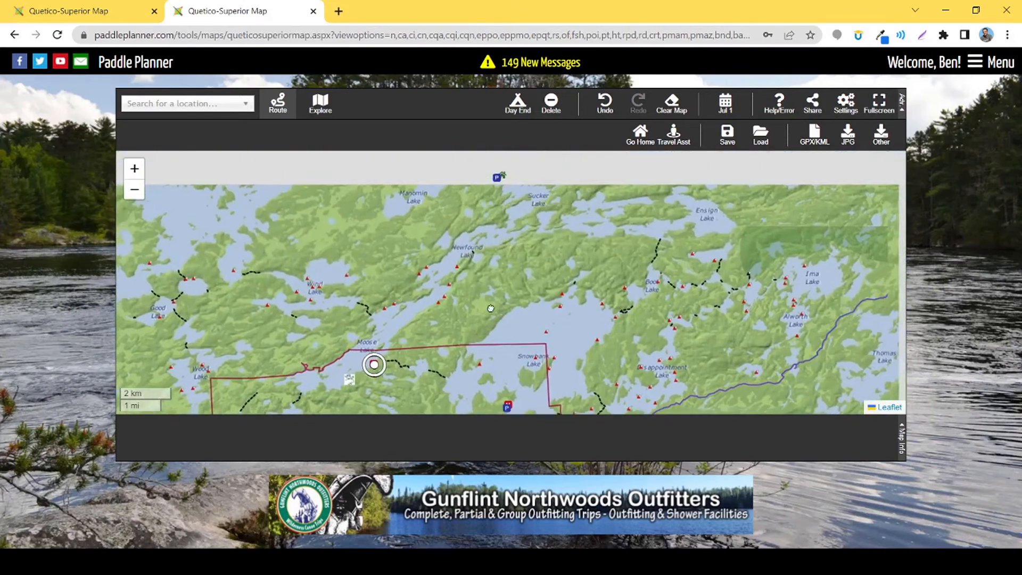
{"action": "left_click", "coordinate": [514, 241]}
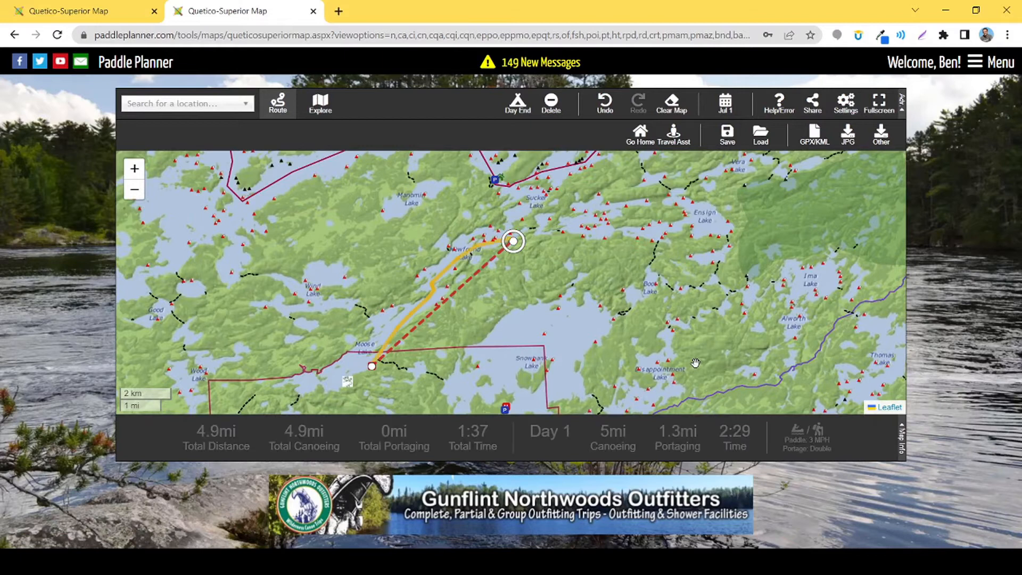
Step: Set the route builder's portage trips to Single and its speed to Veteran
{"action": "left_click", "coordinate": [817, 450]}
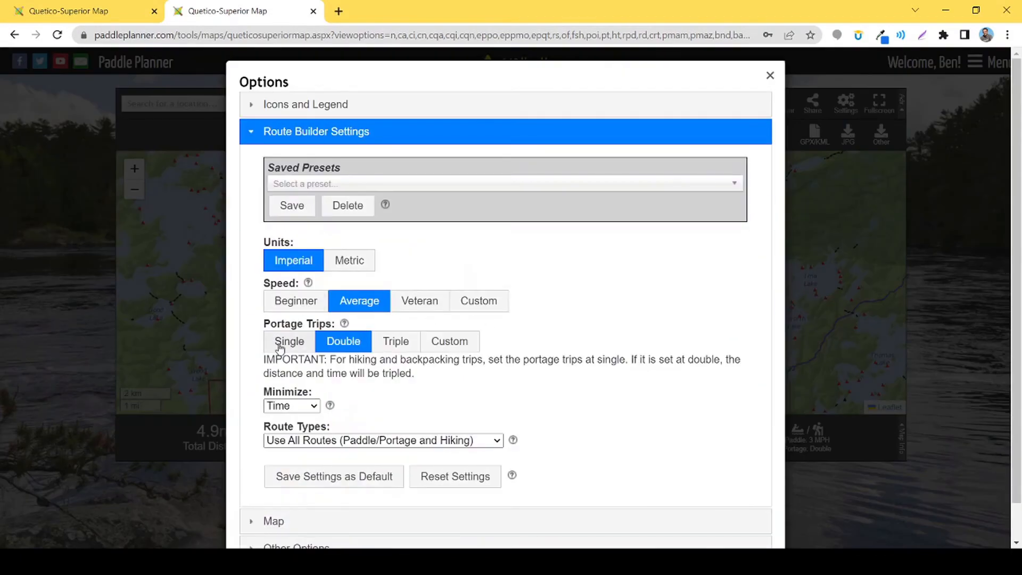
{"action": "left_click", "coordinate": [306, 342]}
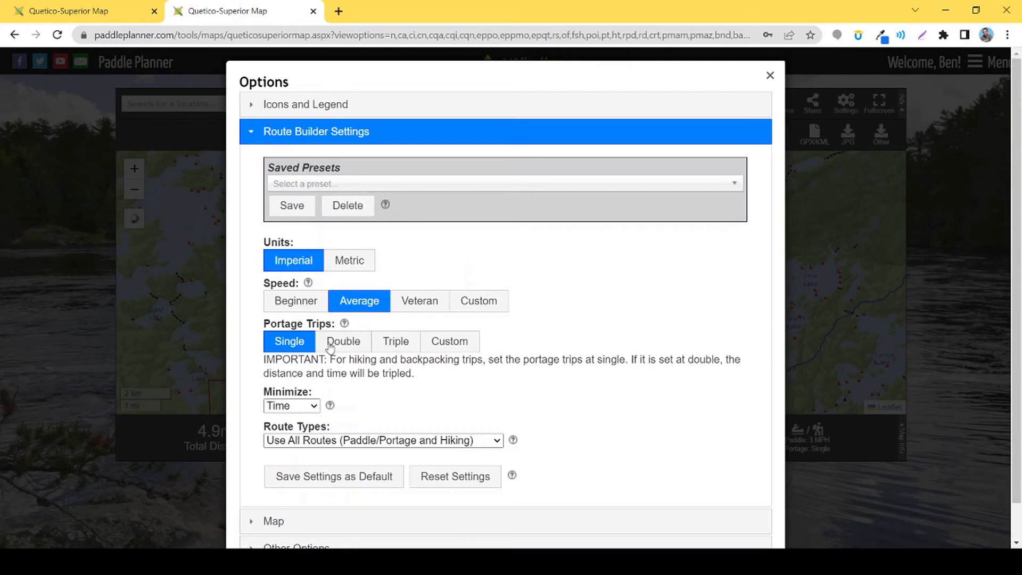
{"action": "left_click", "coordinate": [421, 304]}
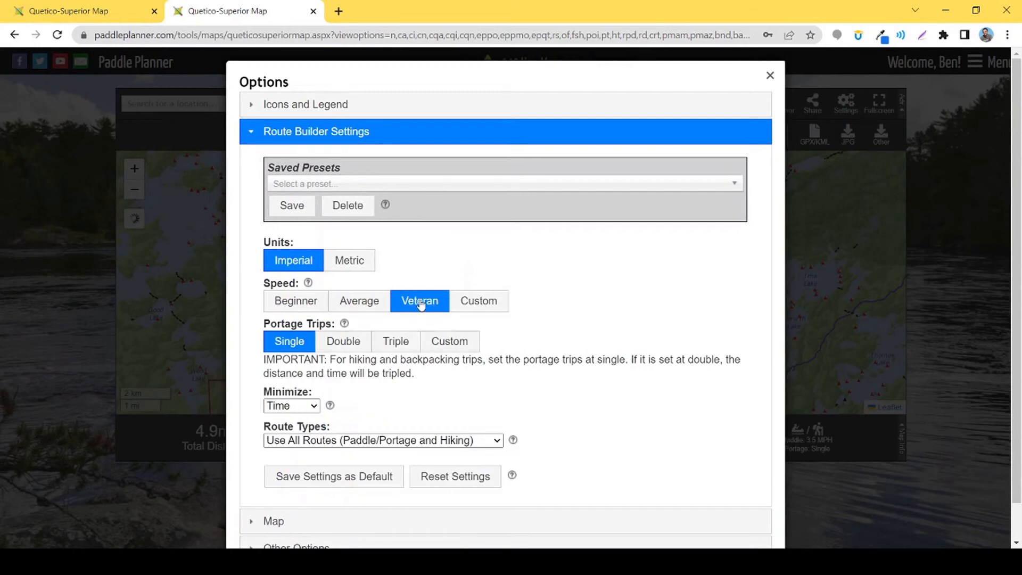
{"action": "left_click", "coordinate": [820, 336]}
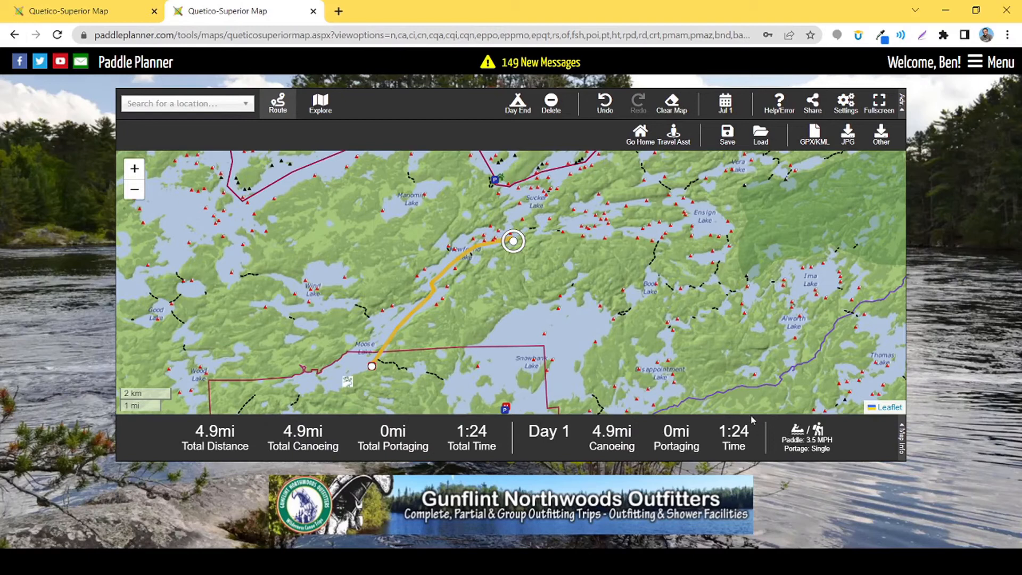
Step: Load only the route points of Test Route, keeping the current route builder settings
{"action": "left_click", "coordinate": [761, 138]}
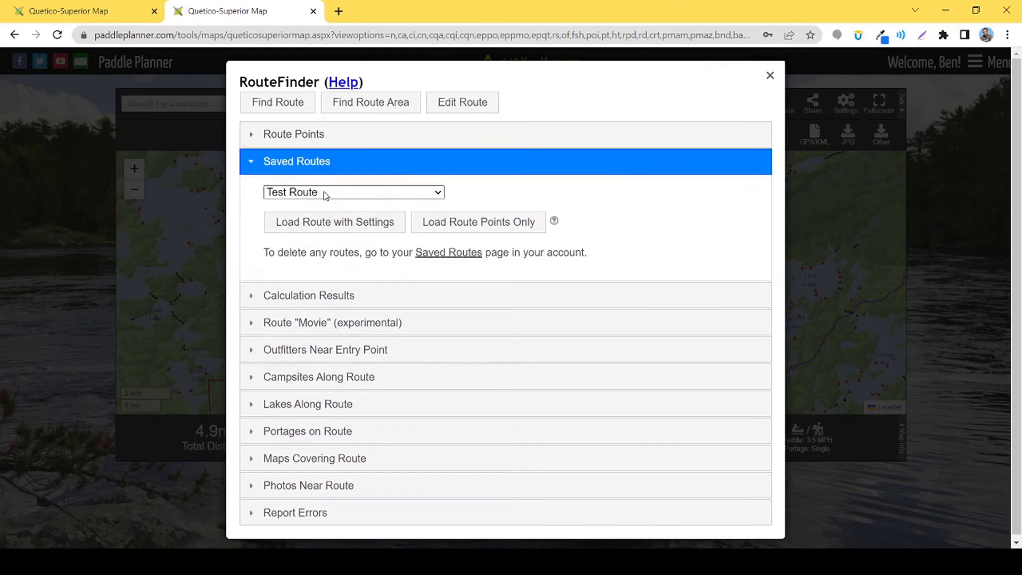
{"action": "left_click", "coordinate": [293, 192]}
{"action": "left_click", "coordinate": [319, 460]}
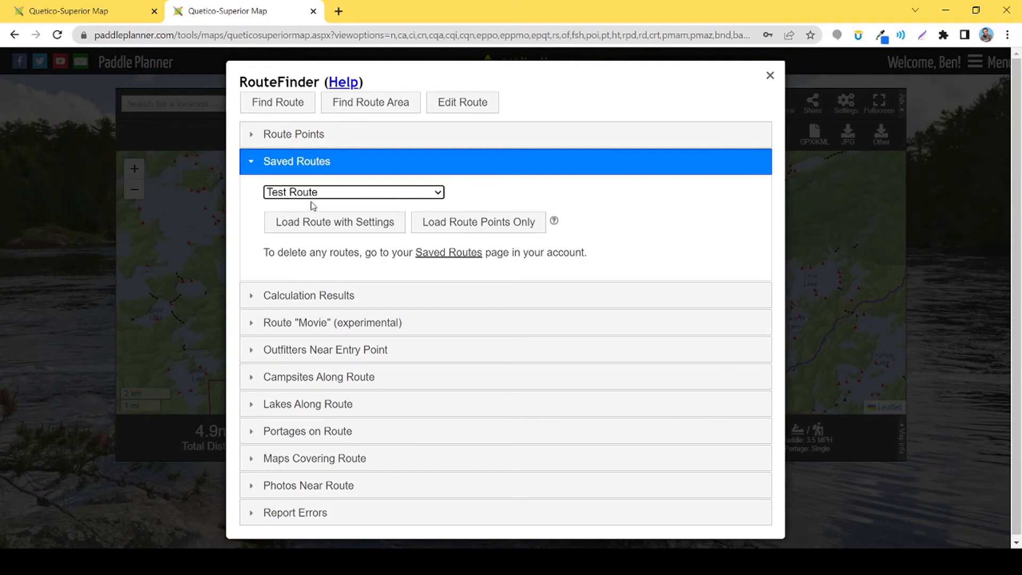
{"action": "left_click", "coordinate": [479, 226]}
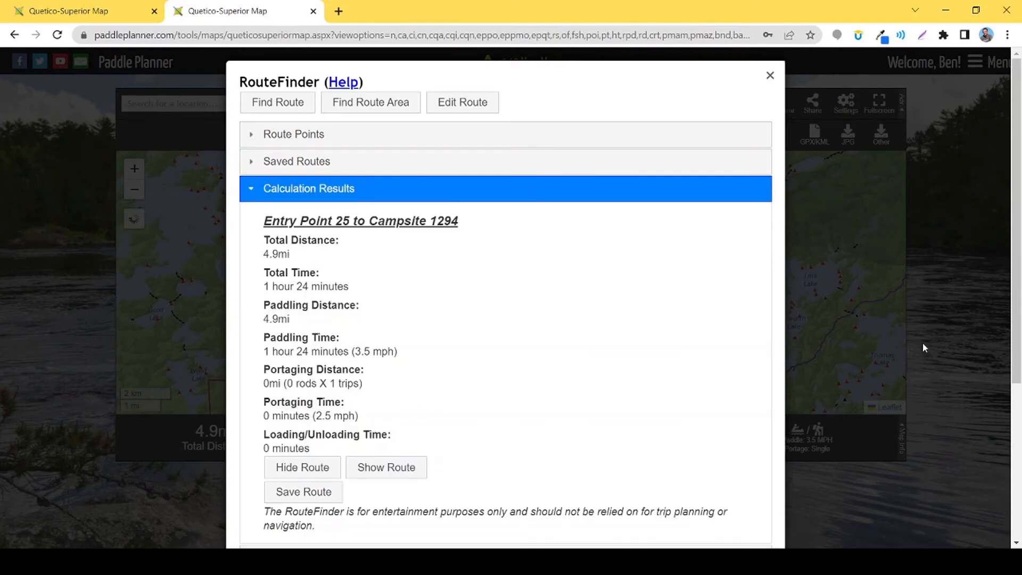
{"action": "left_click", "coordinate": [769, 75]}
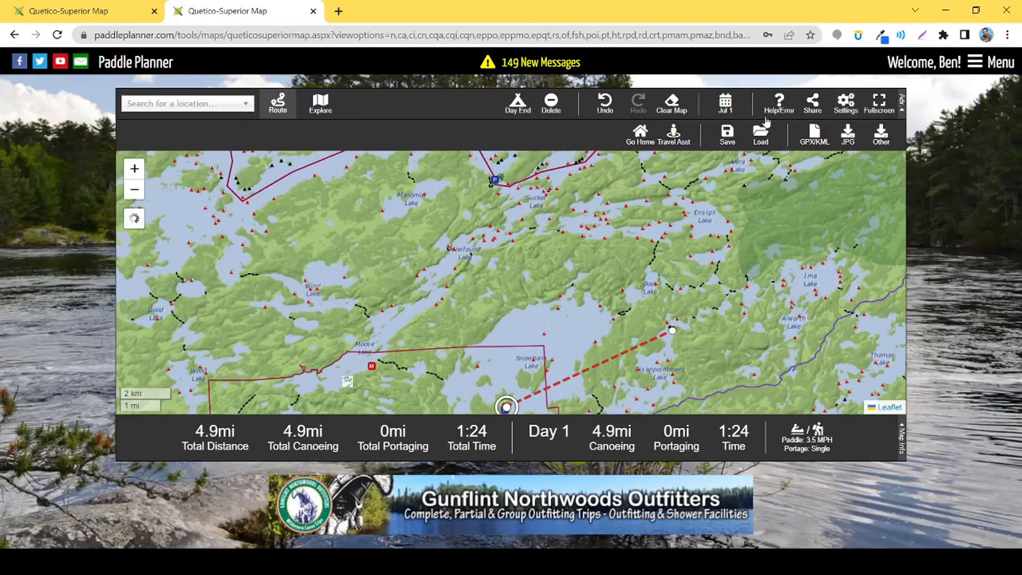
{"action": "left_click_drag", "start_coordinate": [614, 330], "coordinate": [559, 242]}
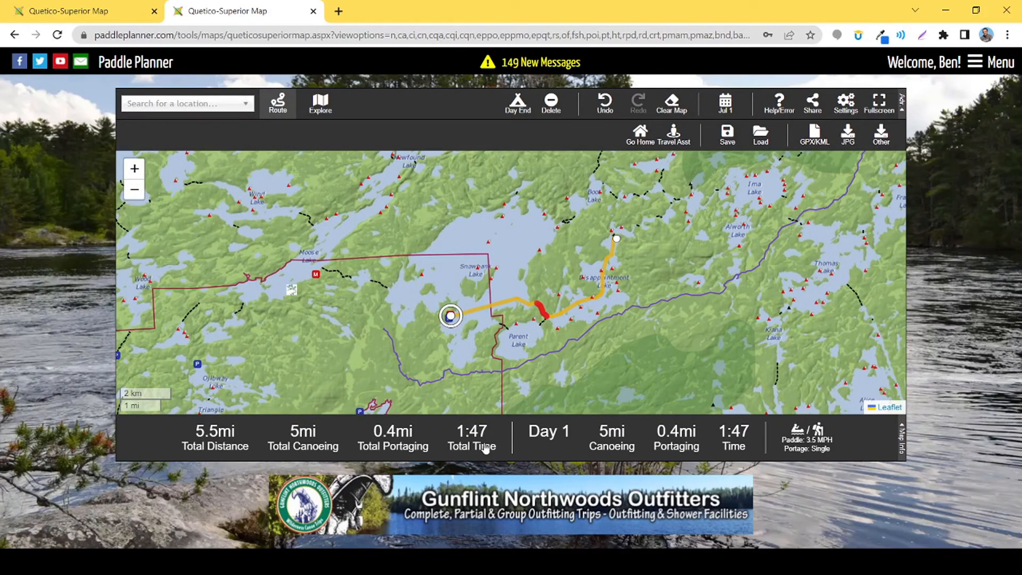
Step: Reload Test Route with its saved settings and close the RouteFinder dialog
{"action": "left_click", "coordinate": [762, 134]}
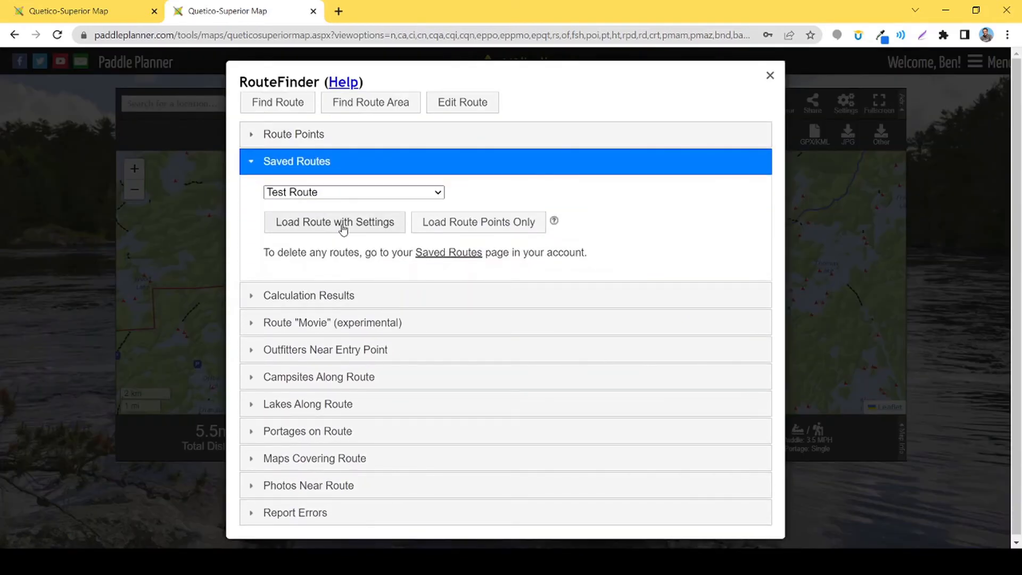
{"action": "left_click", "coordinate": [342, 229]}
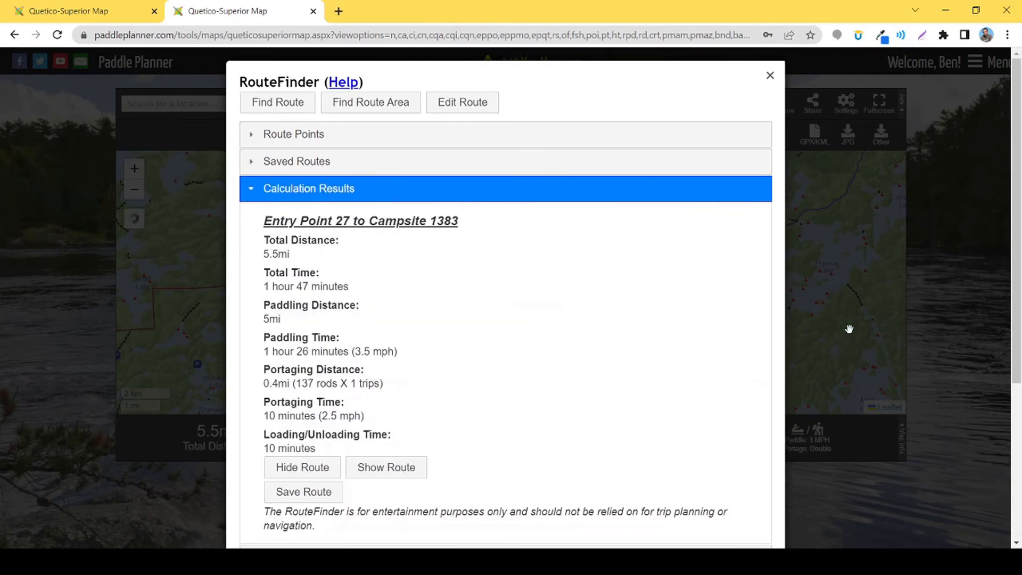
{"action": "left_click", "coordinate": [850, 329]}
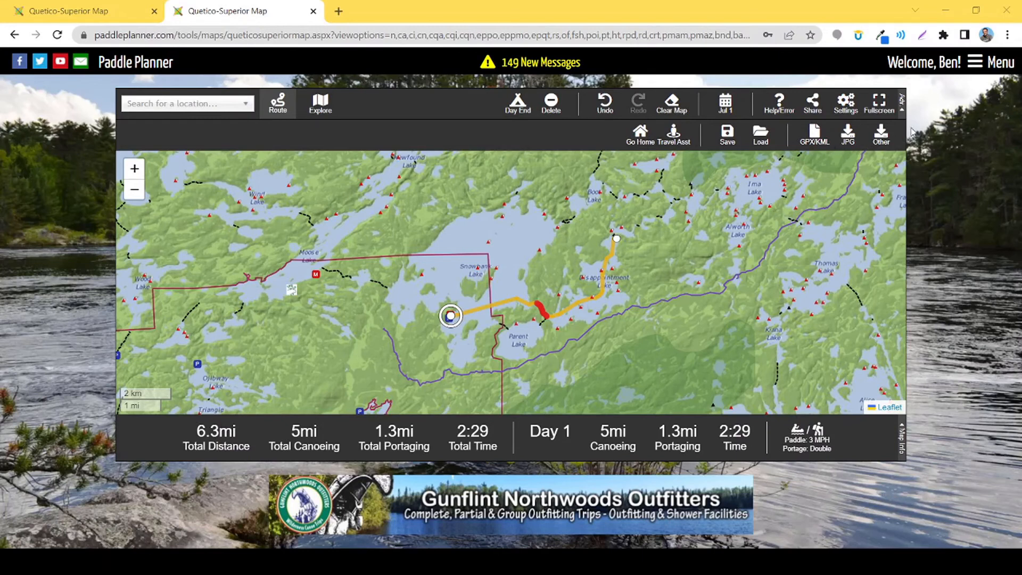
Step: Open the account's My Saved Routes page and locate Test Route in the list
{"action": "left_click", "coordinate": [929, 68]}
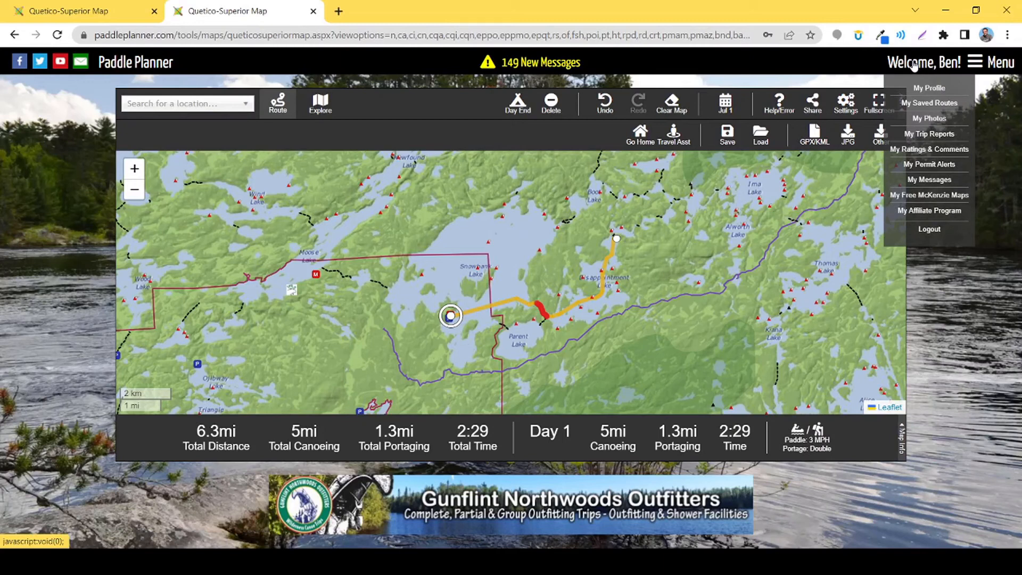
{"action": "left_click", "coordinate": [935, 105]}
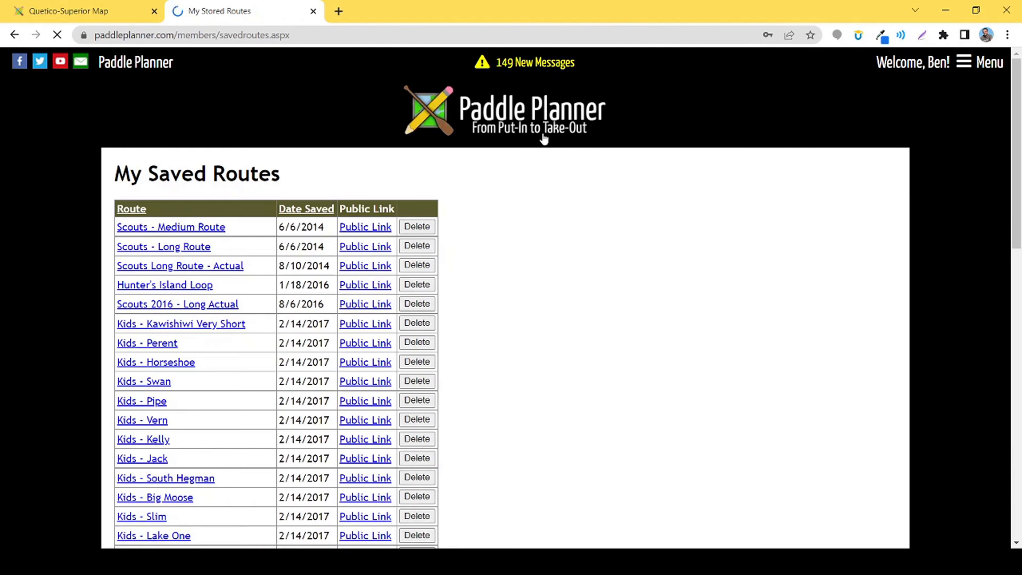
{"action": "scroll", "coordinate": [554, 182], "scroll_direction": "down", "scroll_amount": 3}
{"action": "scroll", "coordinate": [555, 182], "scroll_direction": "down", "scroll_amount": 5}
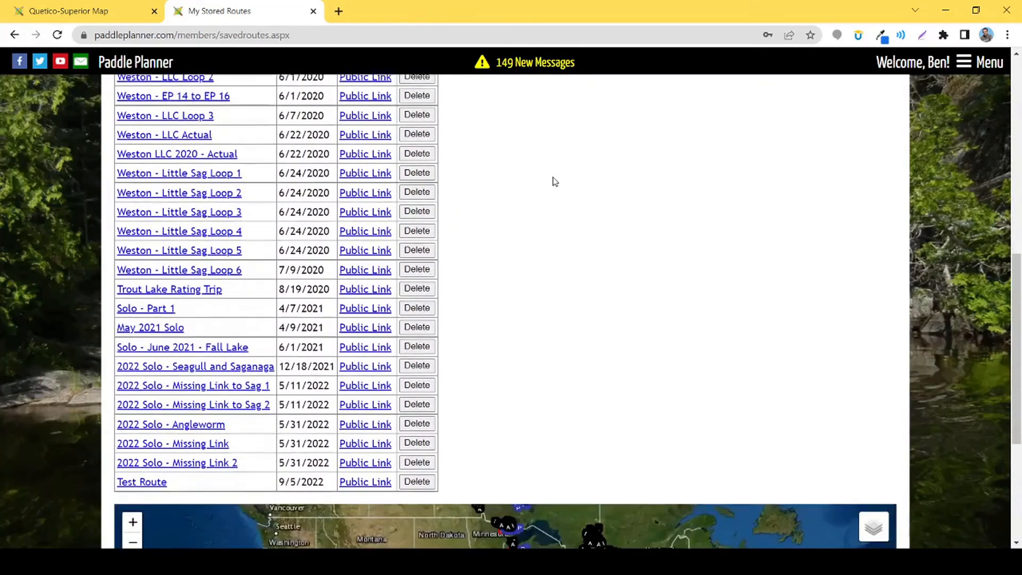
{"action": "scroll", "coordinate": [554, 182], "scroll_direction": "down", "scroll_amount": 3}
{"action": "scroll", "coordinate": [554, 182], "scroll_direction": "down", "scroll_amount": 2}
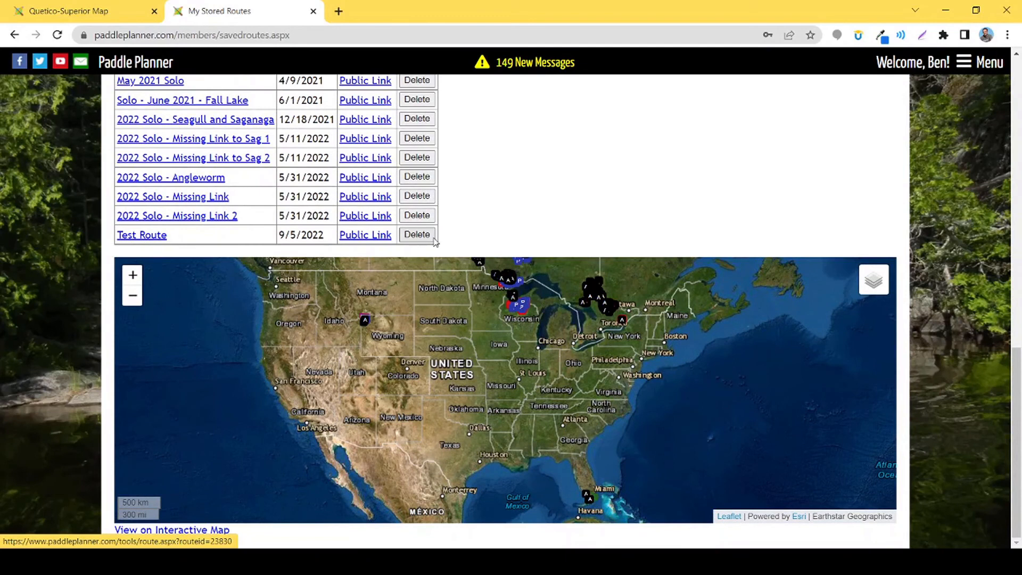
Step: Permanently delete Test Route from the saved routes and review the updated list
{"action": "left_click", "coordinate": [418, 236]}
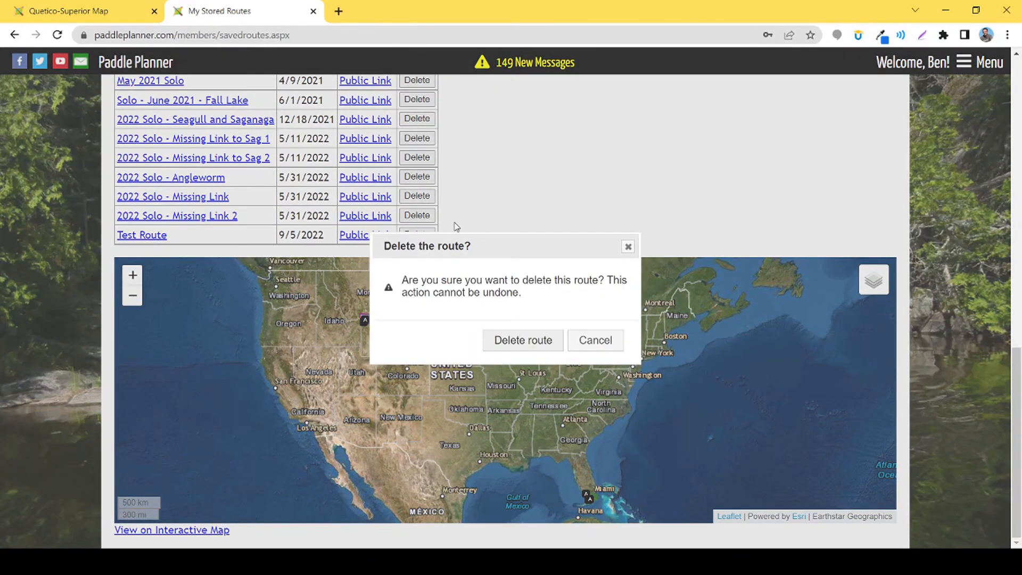
{"action": "left_click", "coordinate": [514, 345]}
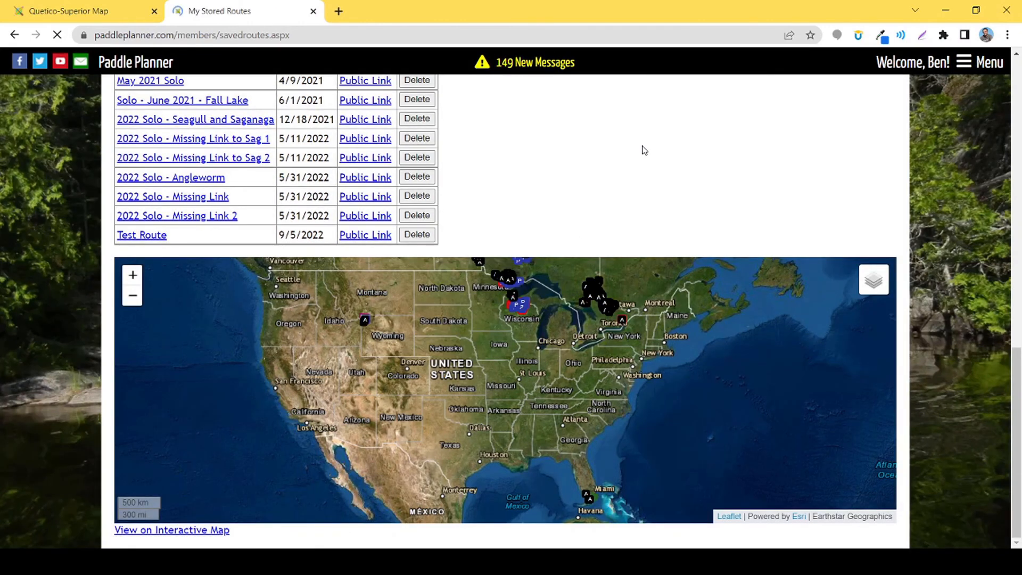
{"action": "scroll", "coordinate": [607, 275], "scroll_direction": "down", "scroll_amount": 8}
{"action": "scroll", "coordinate": [609, 279], "scroll_direction": "down", "scroll_amount": 2}
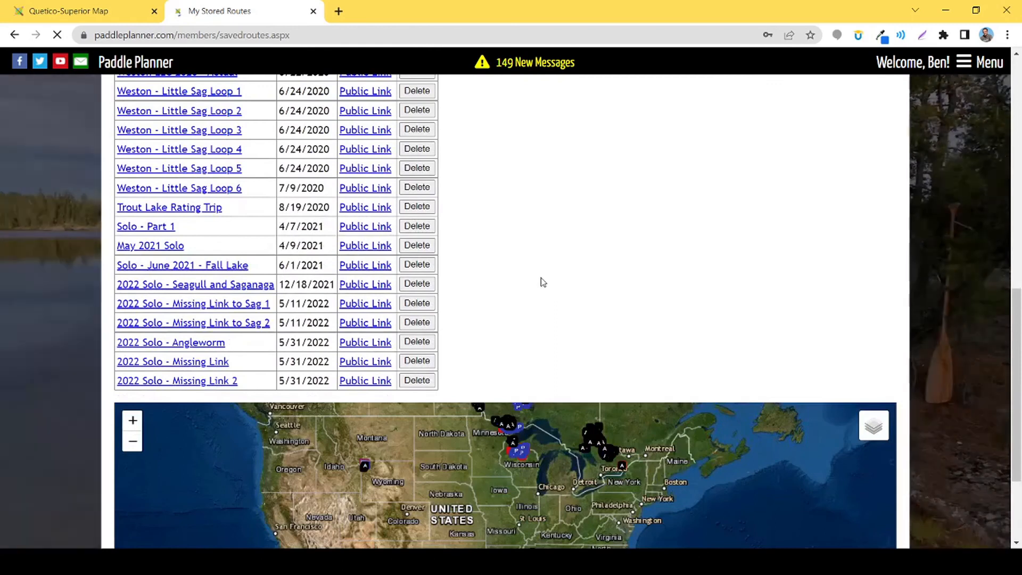
{"action": "scroll", "coordinate": [532, 336], "scroll_direction": "up", "scroll_amount": 10}
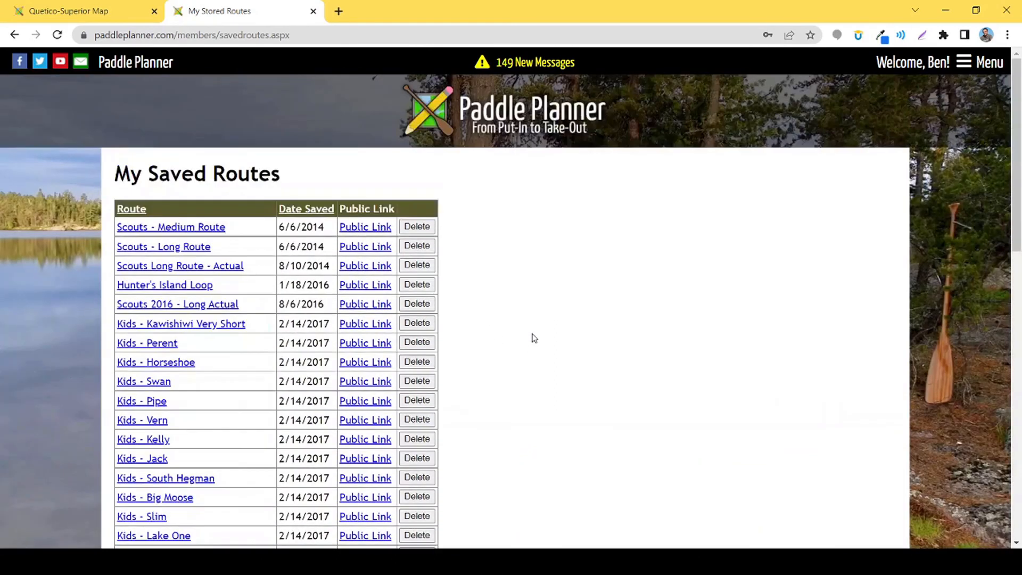
Step: Return to the Paddle Planner home page and open the Quetico-Superior map for building a route
{"action": "left_click", "coordinate": [548, 111]}
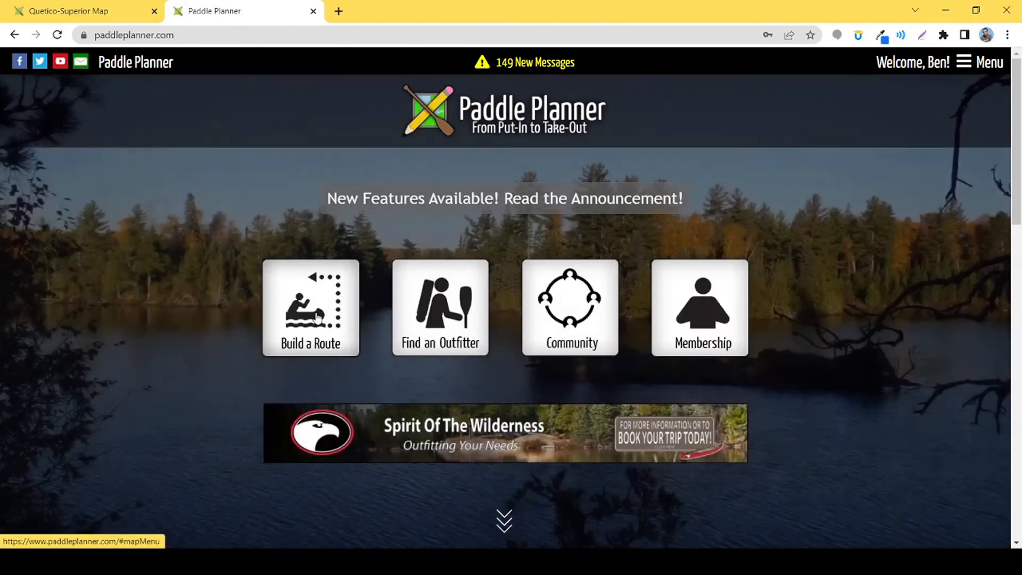
{"action": "left_click", "coordinate": [318, 318]}
{"action": "left_click", "coordinate": [210, 320]}
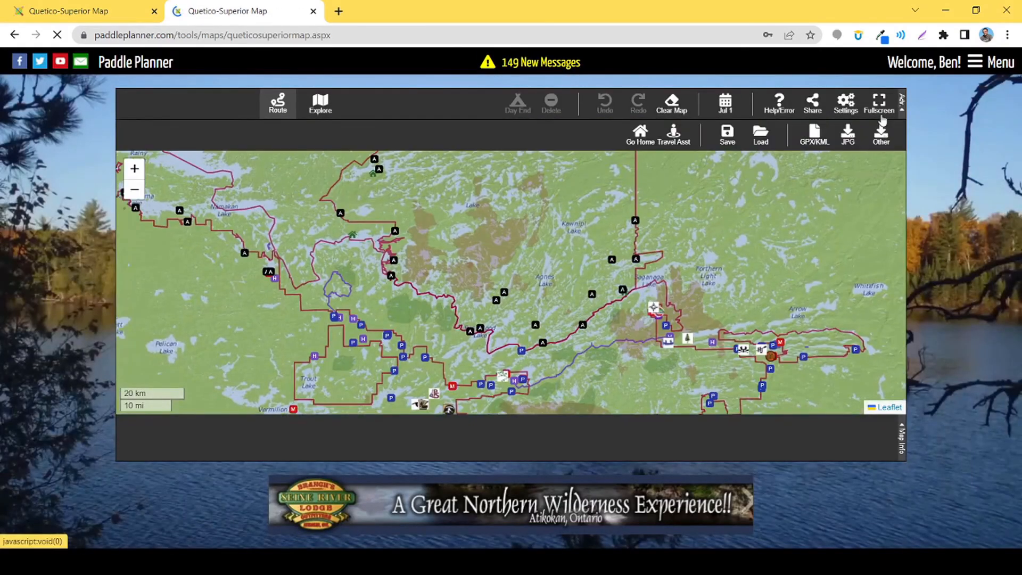
Step: Check the RouteFinder's saved routes list for the deleted Test Route, then close the dialog without loading a route
{"action": "left_click", "coordinate": [761, 143]}
{"action": "left_click", "coordinate": [386, 192]}
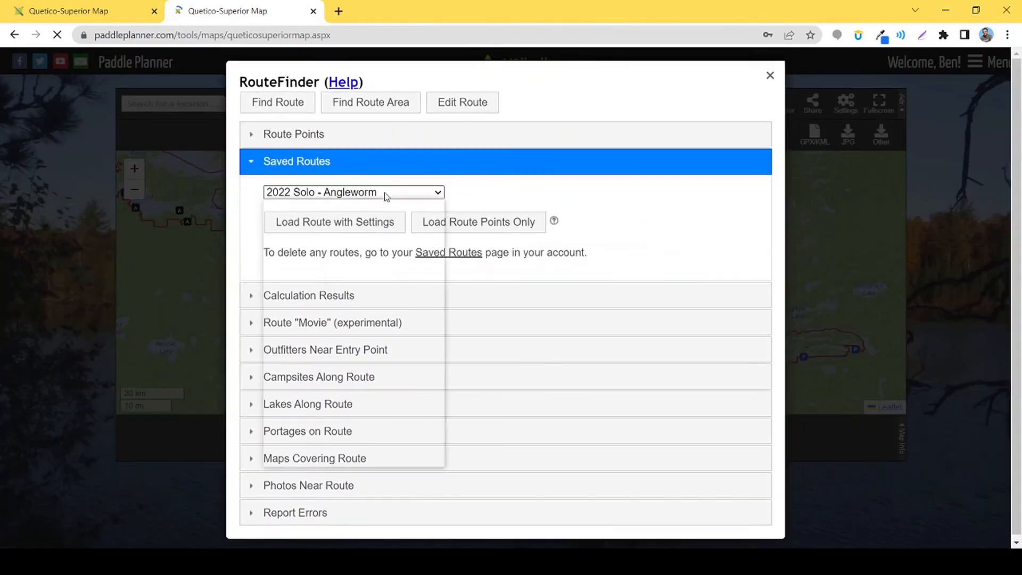
{"action": "scroll", "coordinate": [352, 289], "scroll_direction": "down", "scroll_amount": 4}
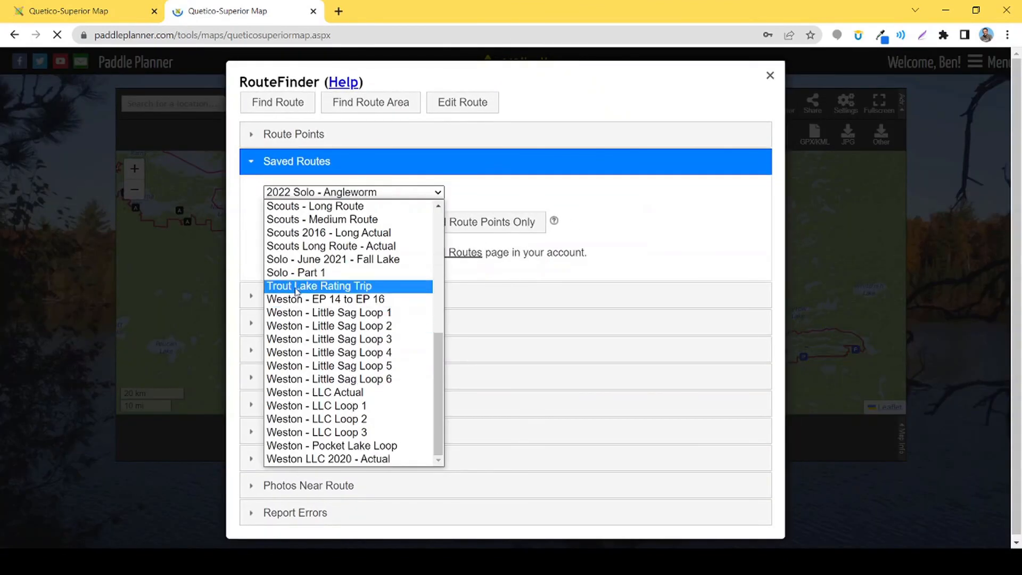
{"action": "left_click", "coordinate": [706, 249]}
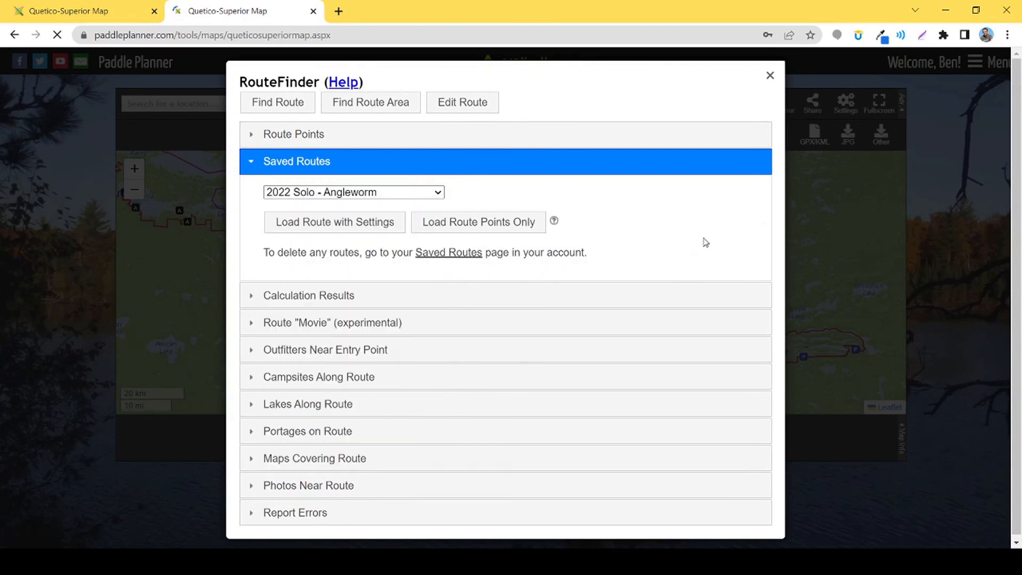
{"action": "left_click", "coordinate": [770, 78]}
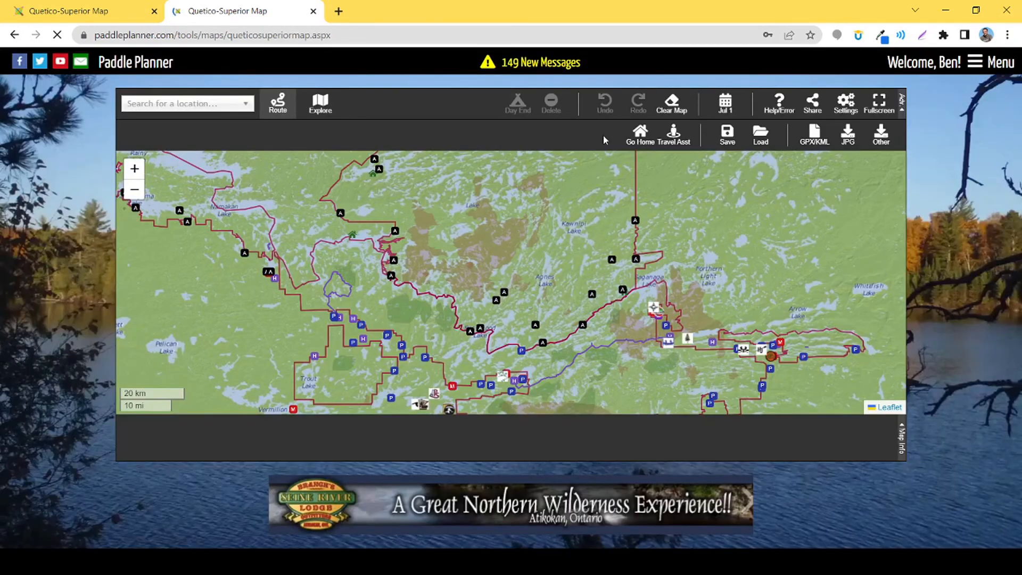